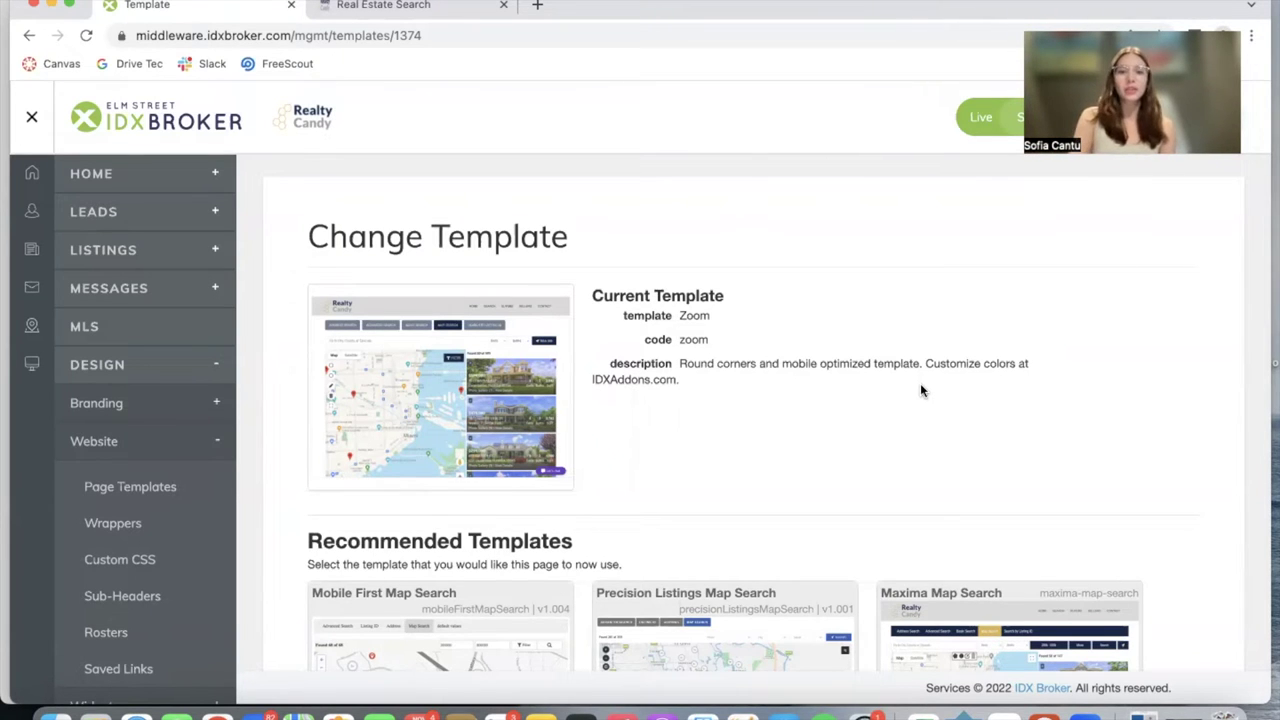
# Step: Reload the live map search page in the Real Estate Search tab to show the Compact Maxima Map layout
pyautogui.scroll(-3, 920, 383)
pyautogui.scroll(3, 920, 385)
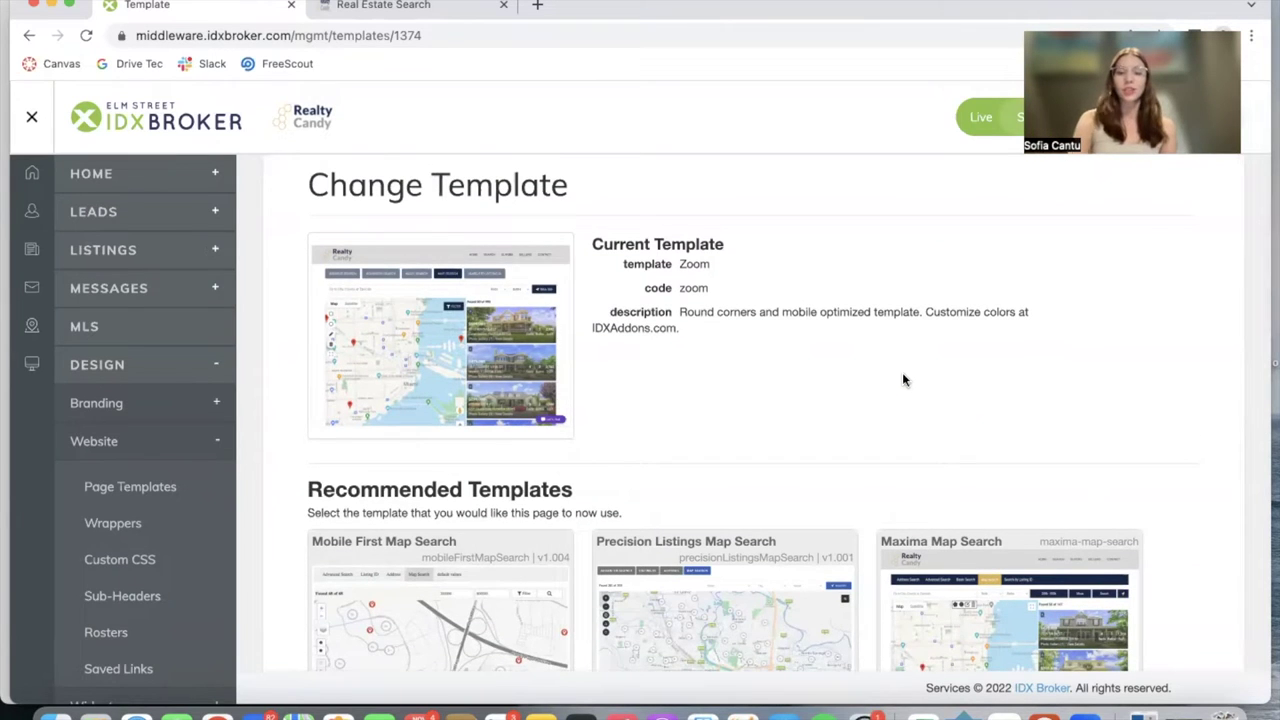
pyautogui.scroll(-5, 253, 336)
pyautogui.scroll(-3, 253, 338)
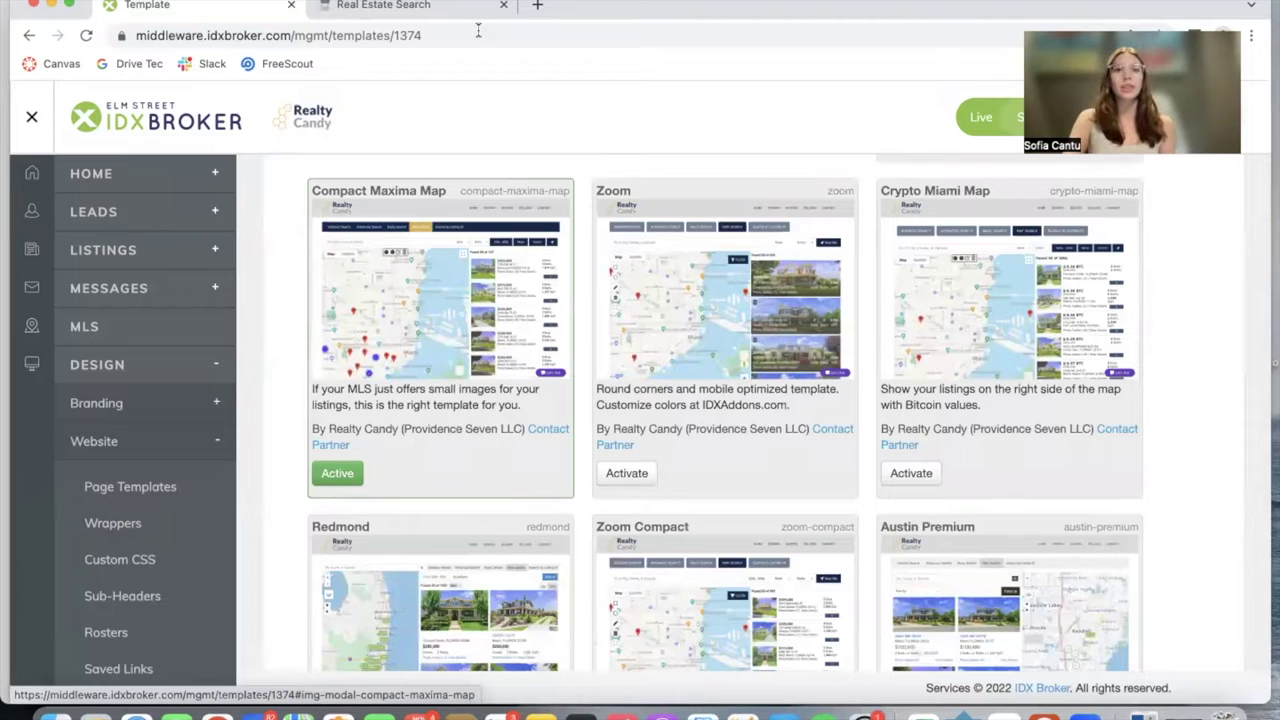
pyautogui.click(457, 8)
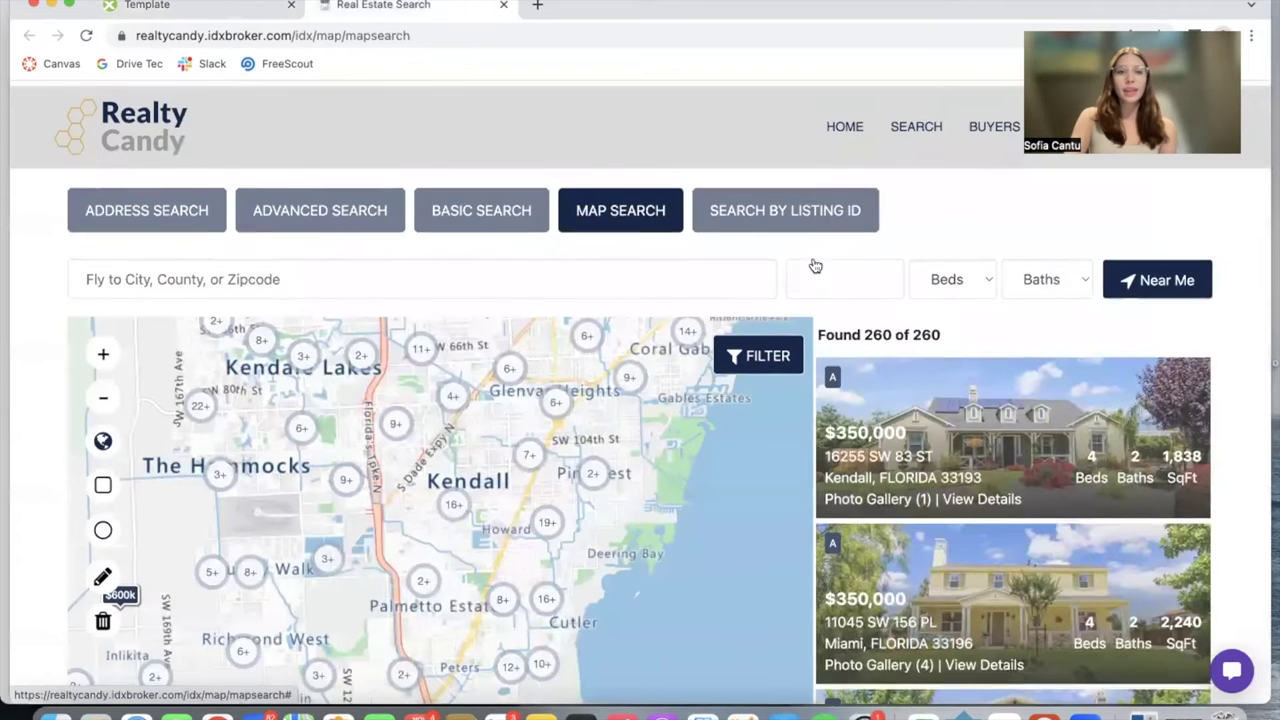
pyautogui.hotkey('ctrl', 'shift', 'Tab')
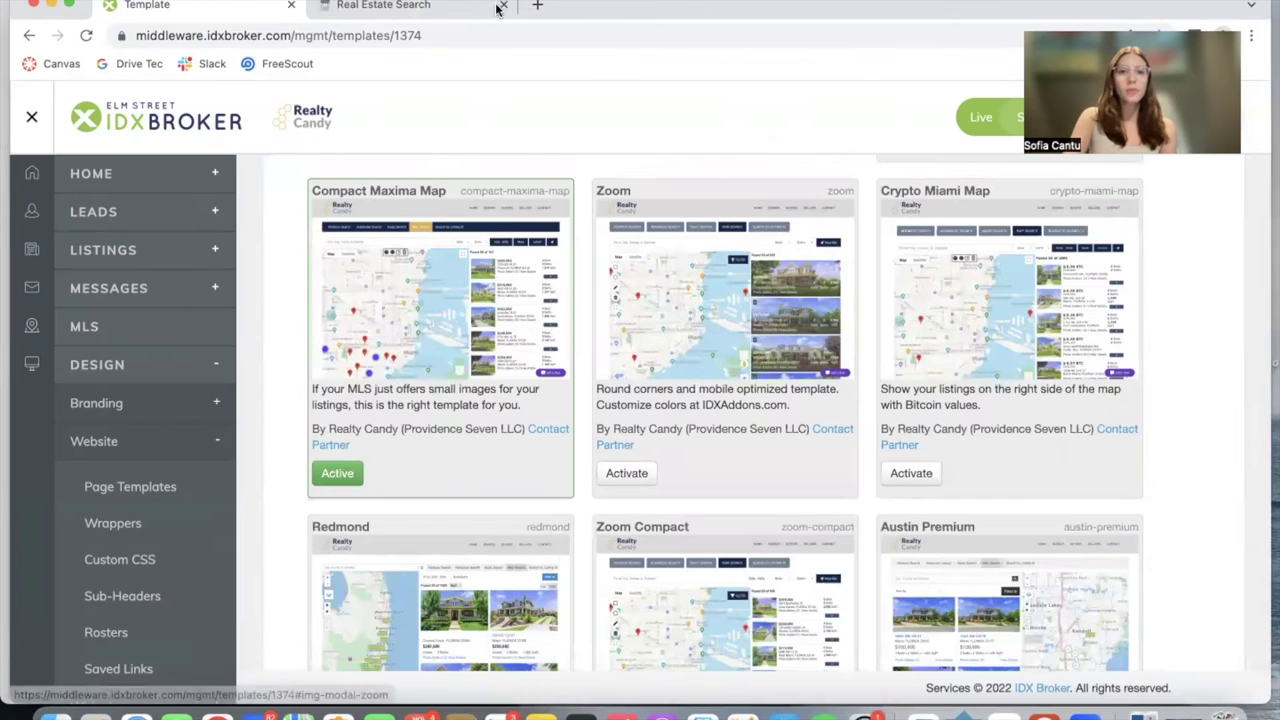
pyautogui.click(449, 5)
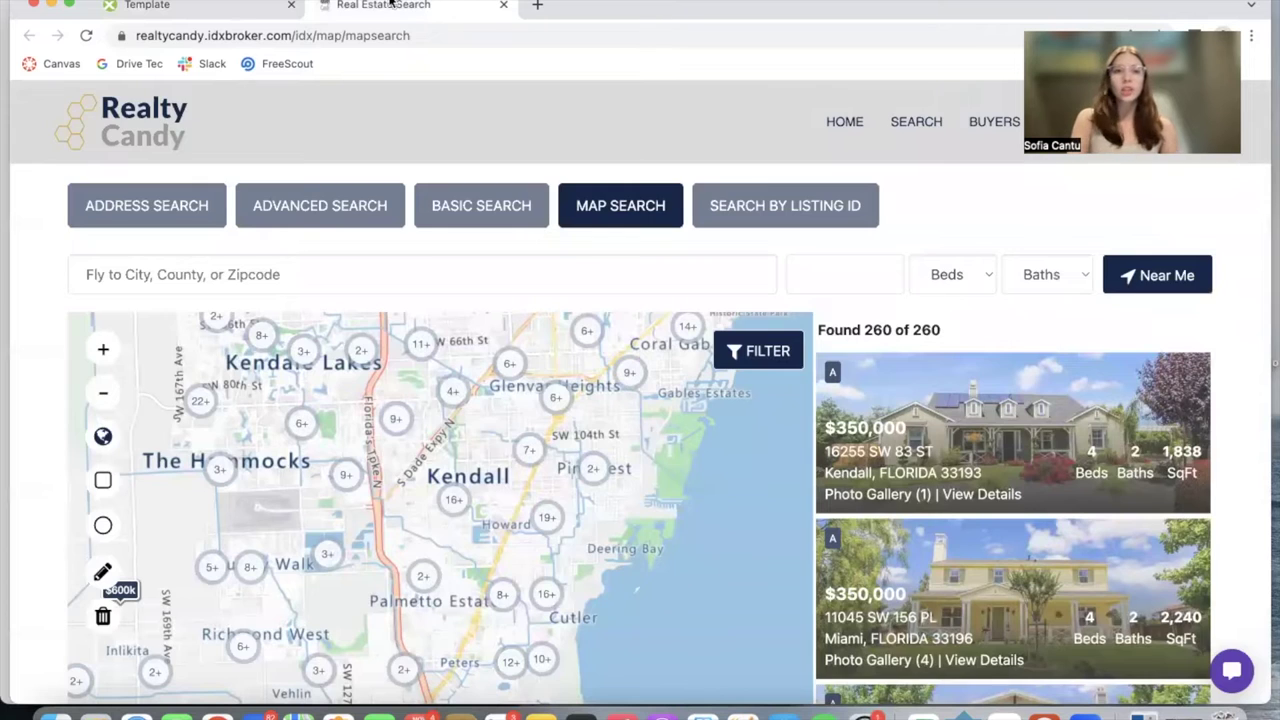
pyautogui.click(222, 8)
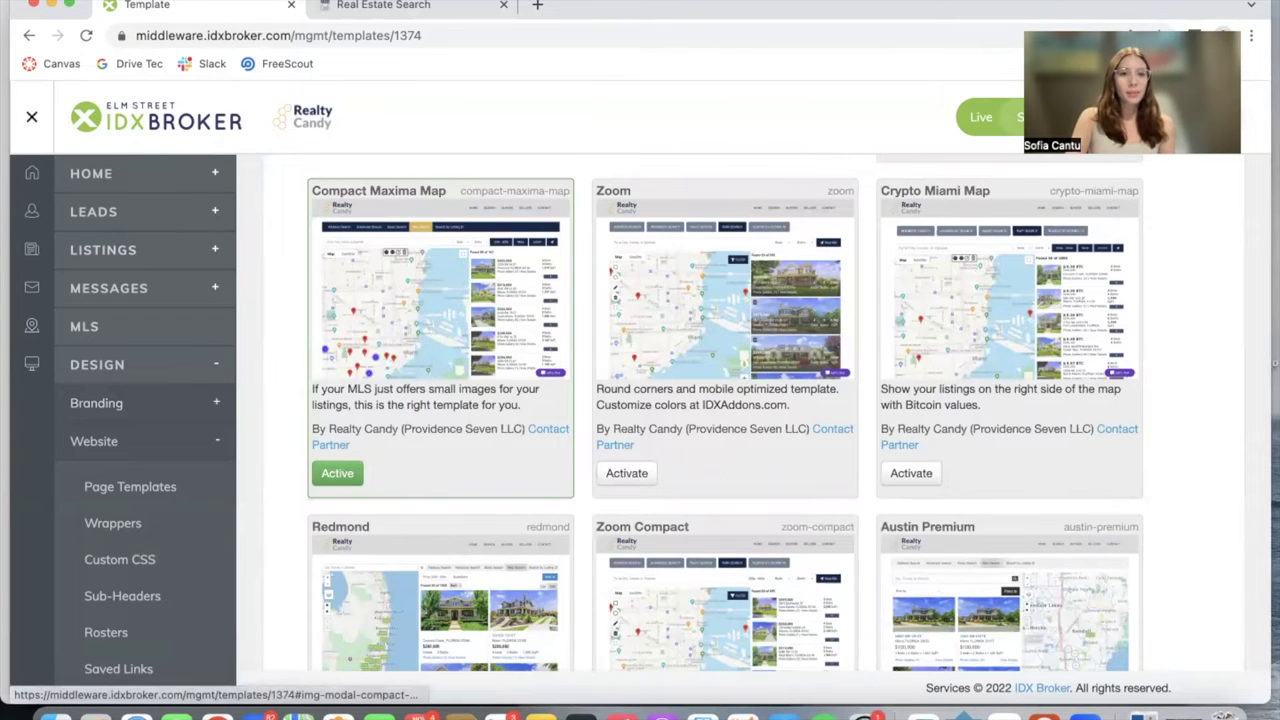
pyautogui.click(383, 6)
pyautogui.click(442, 36)
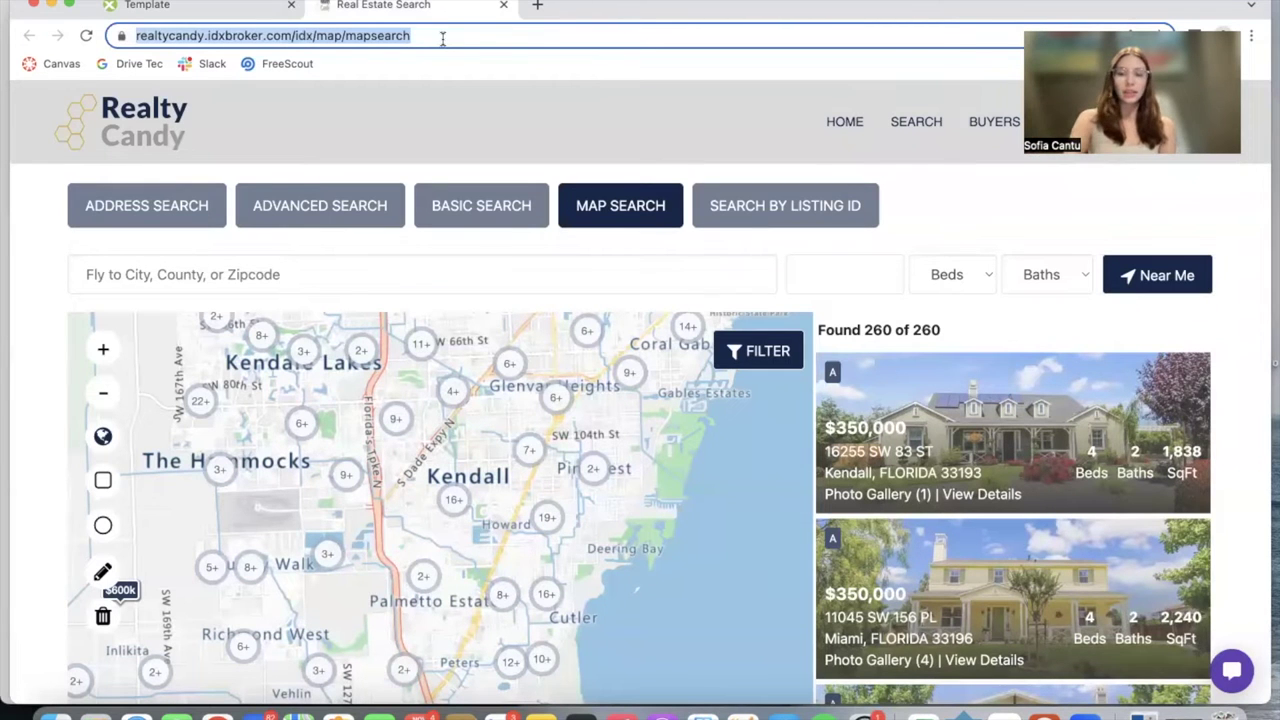
pyautogui.press('Return')
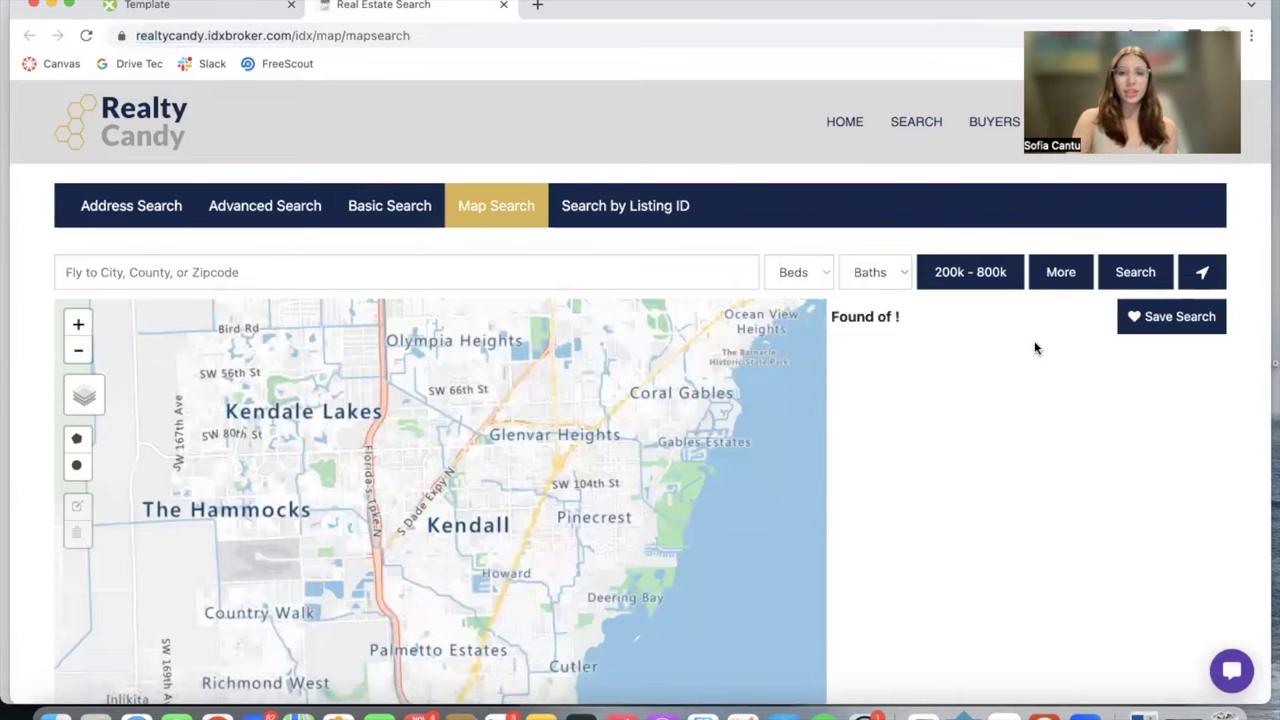
# Step: Filter to 3+ beds and 3+ baths and search, cutting results from 220 to 98
pyautogui.scroll(-1, 1034, 346)
pyautogui.scroll(1, 1034, 346)
pyautogui.scroll(-1, 868, 220)
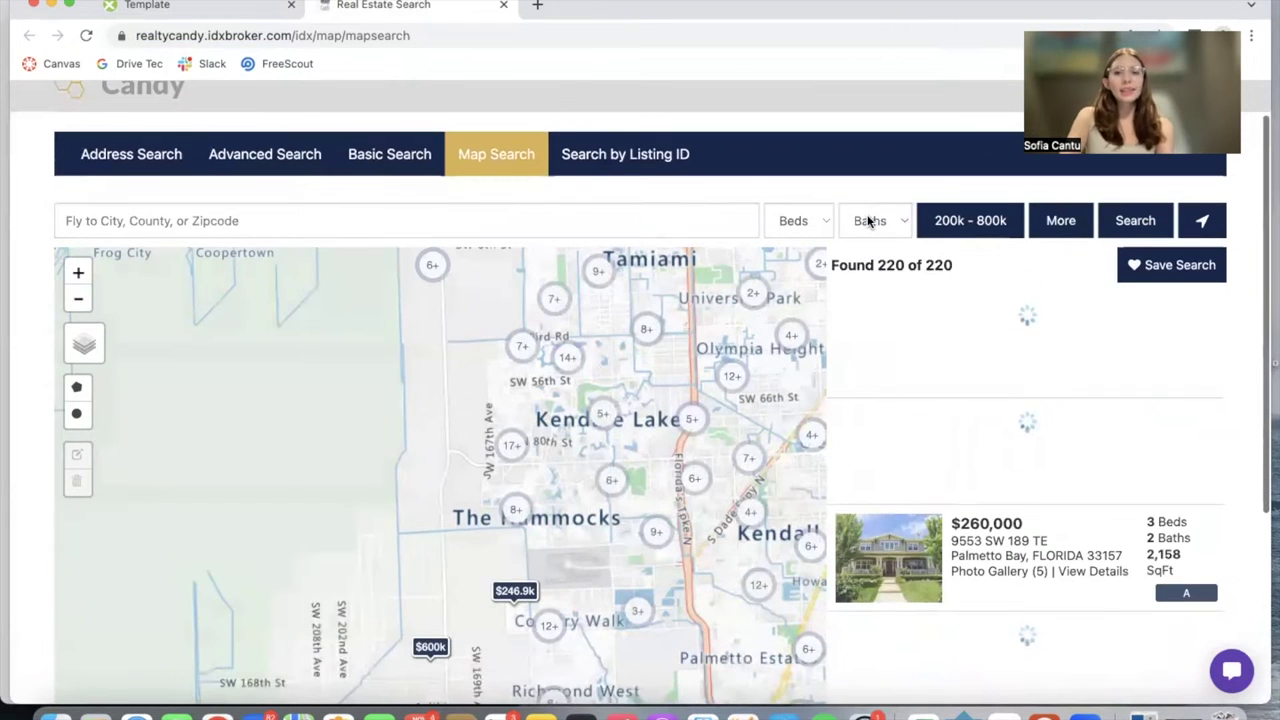
pyautogui.scroll(1, 868, 220)
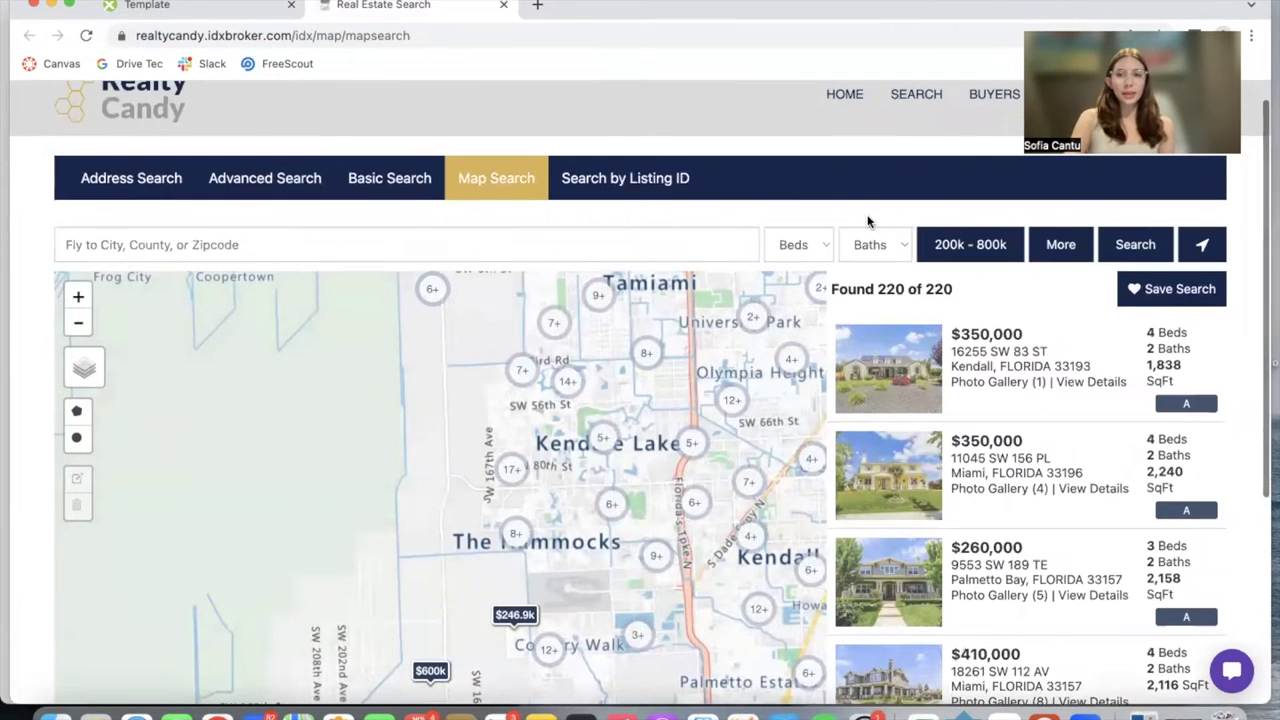
pyautogui.click(824, 247)
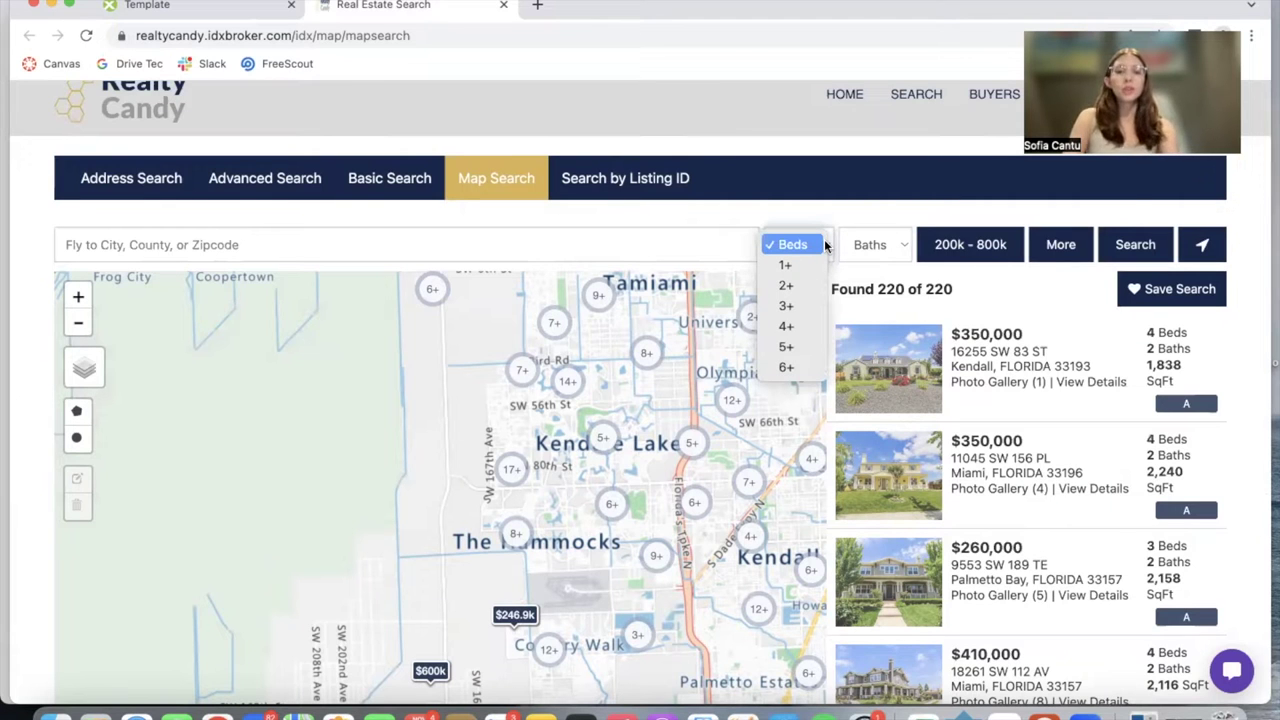
pyautogui.click(799, 306)
pyautogui.click(872, 245)
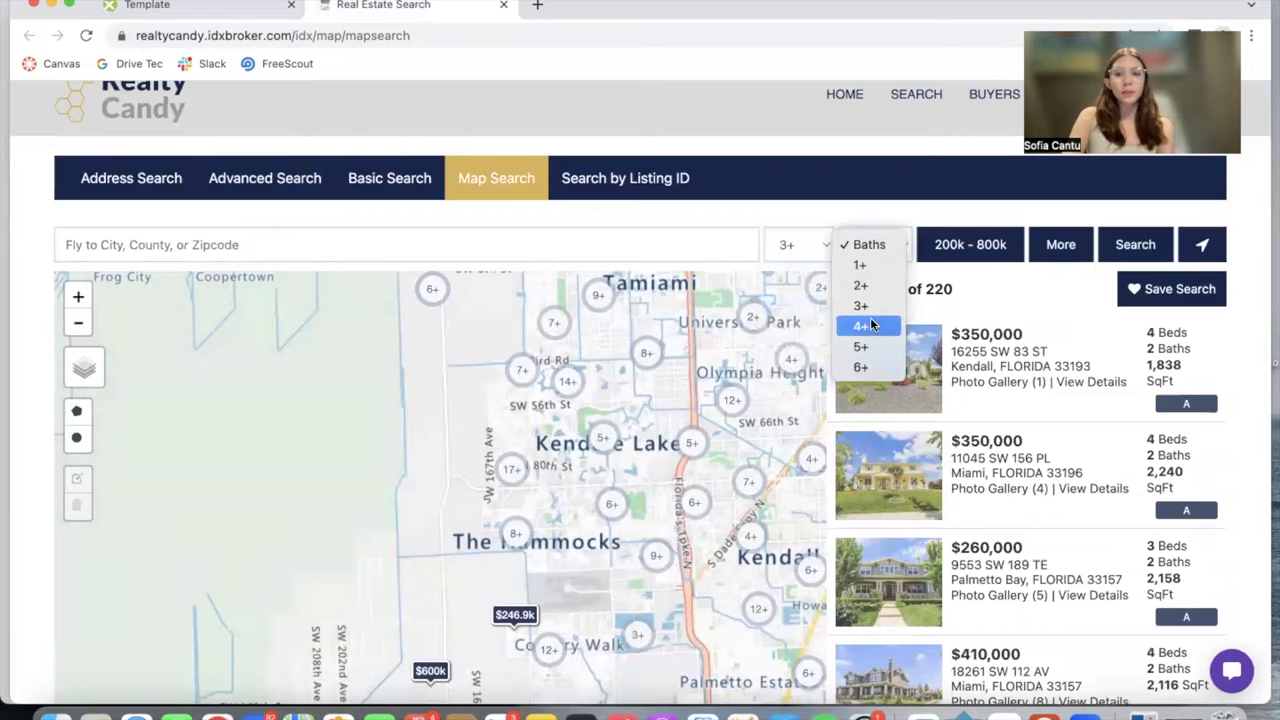
pyautogui.click(864, 306)
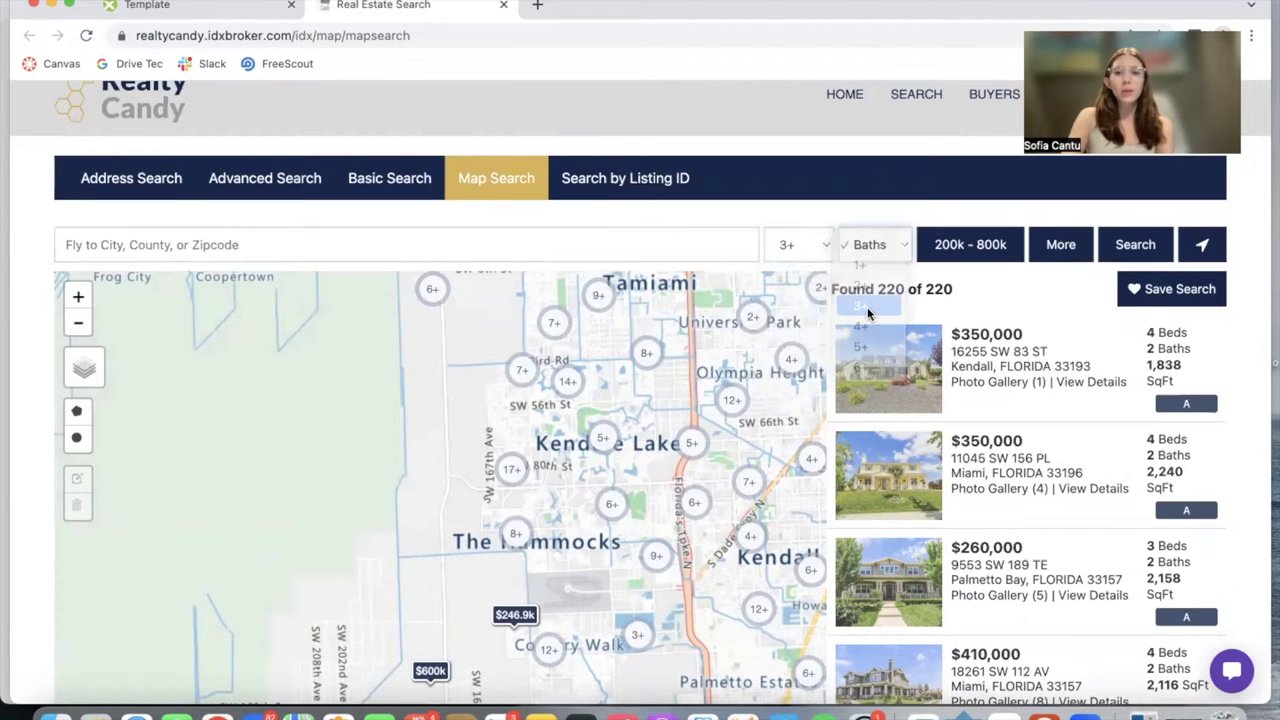
pyautogui.click(1157, 245)
pyautogui.scroll(-1, 1013, 253)
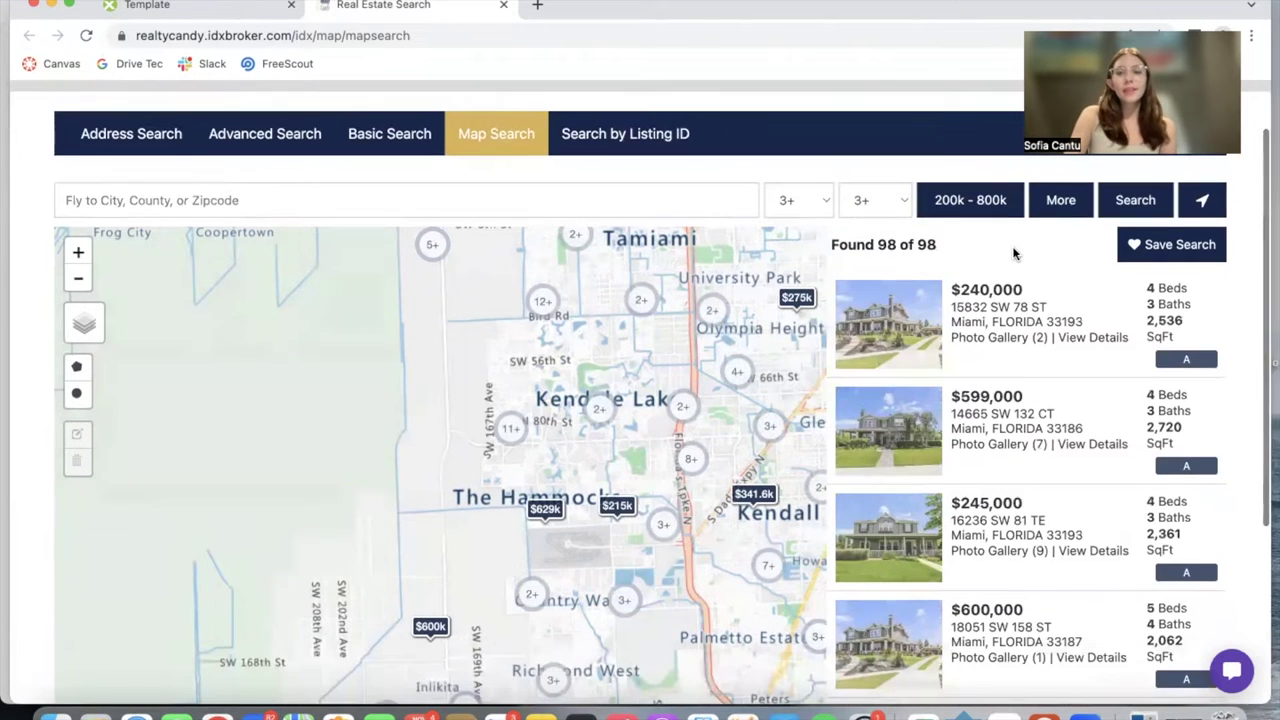
# Step: Filter to Condo\Town Home sorted least to most expensive, leaving only 3 results
pyautogui.click(1060, 200)
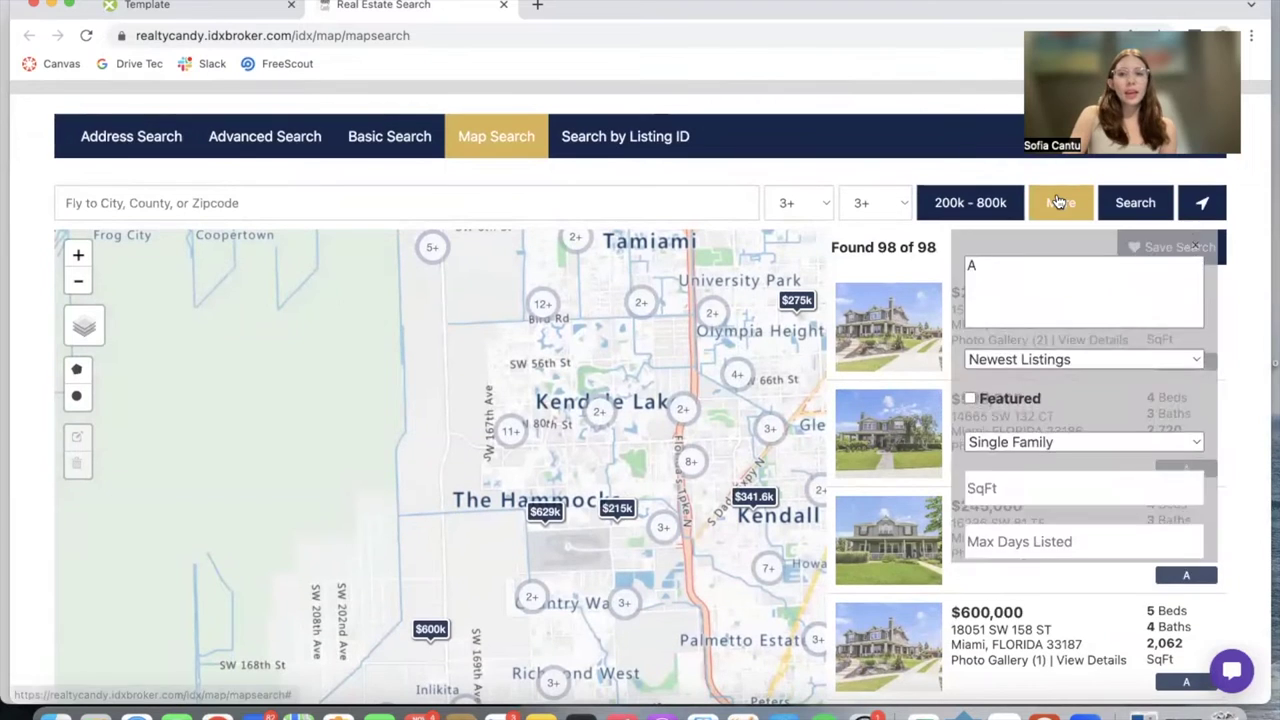
pyautogui.scroll(-1, 1012, 509)
pyautogui.click(1036, 510)
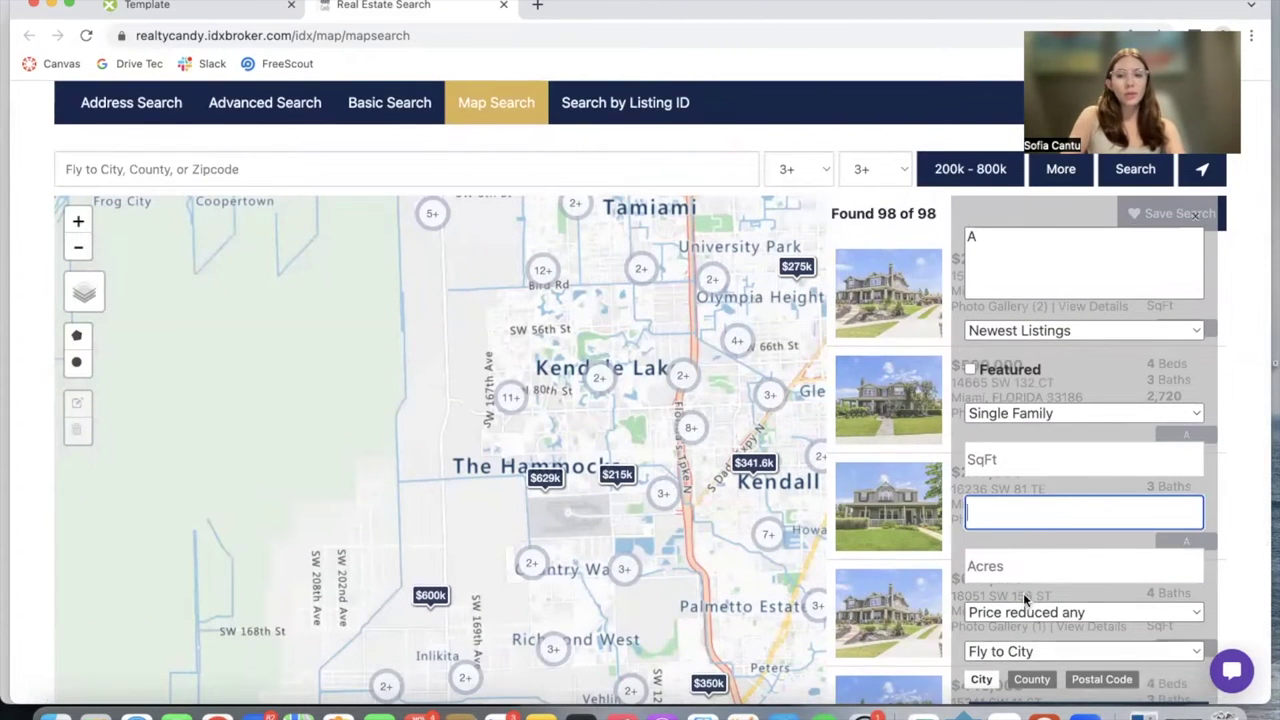
pyautogui.click(1041, 413)
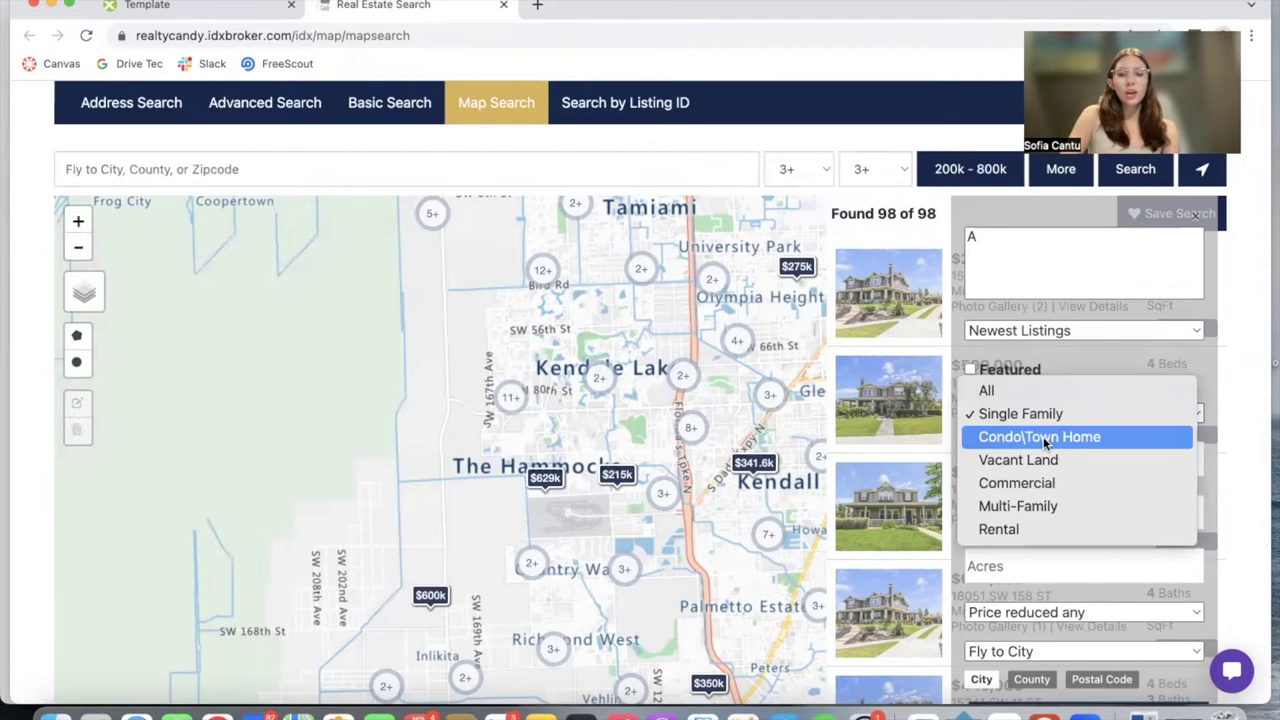
pyautogui.press('Escape')
pyautogui.click(1040, 333)
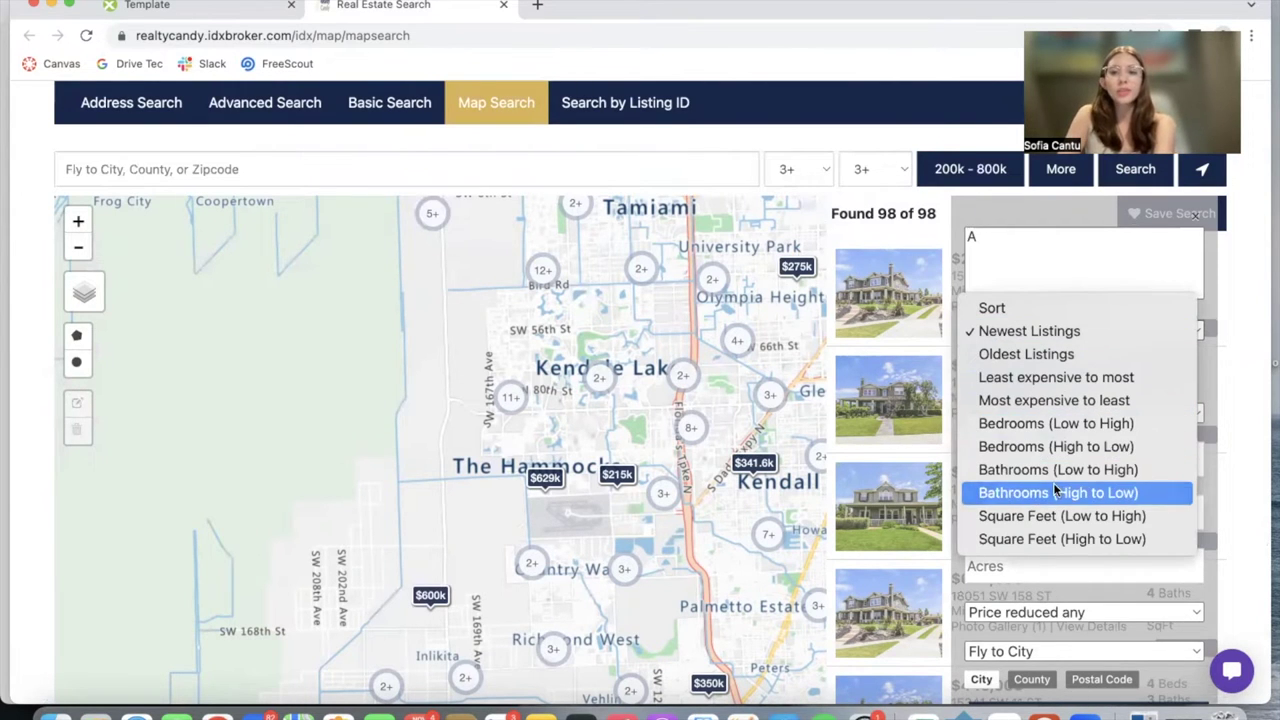
pyautogui.click(1030, 378)
pyautogui.scroll(-3, 1010, 640)
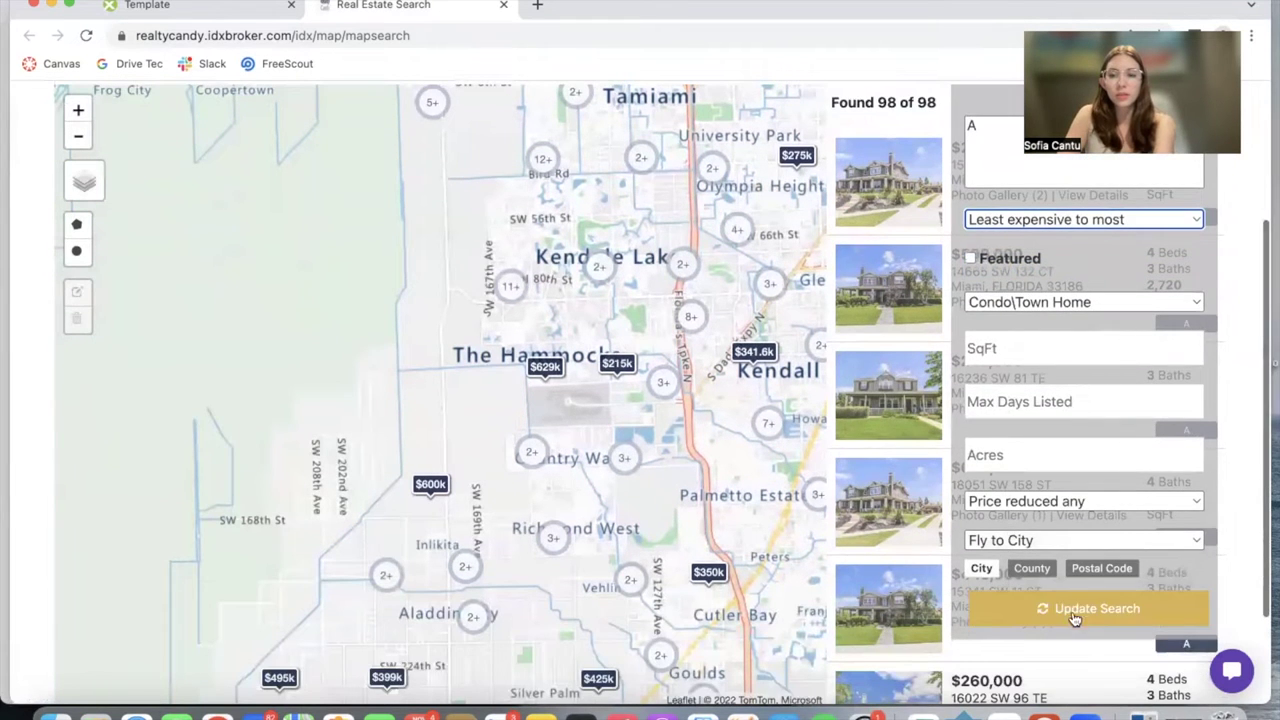
pyautogui.click(1075, 608)
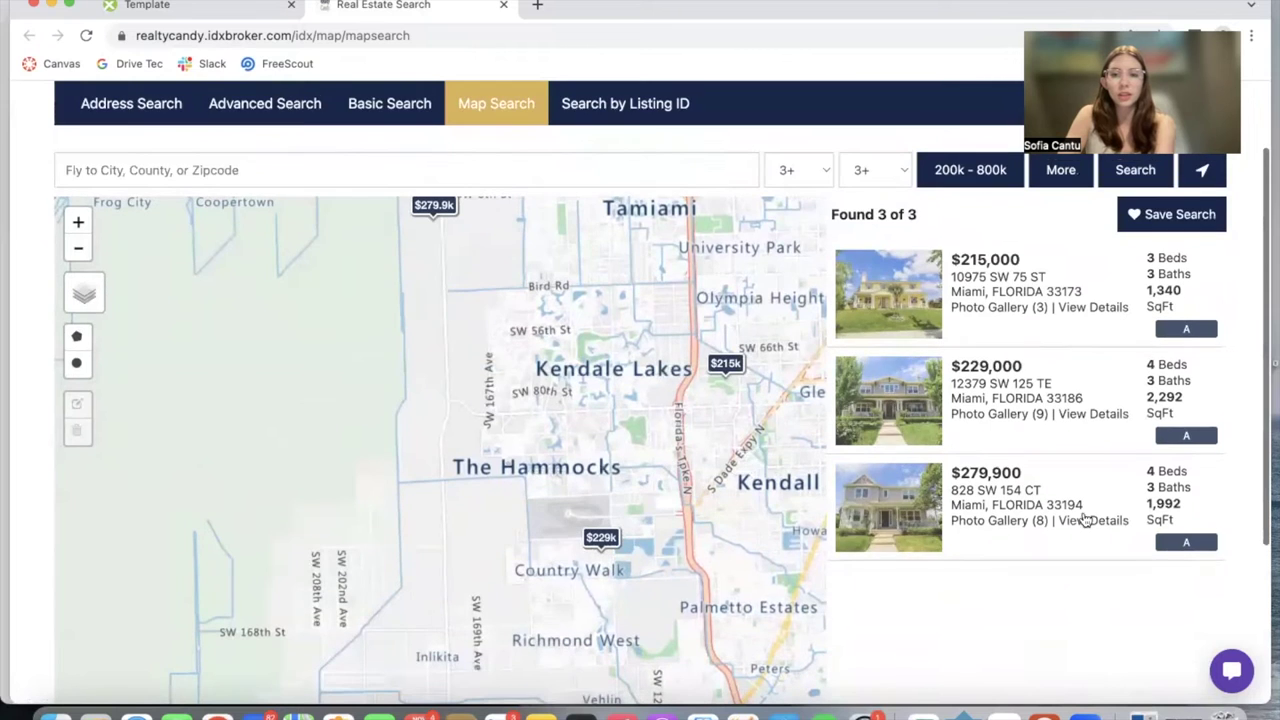
pyautogui.scroll(1, 984, 325)
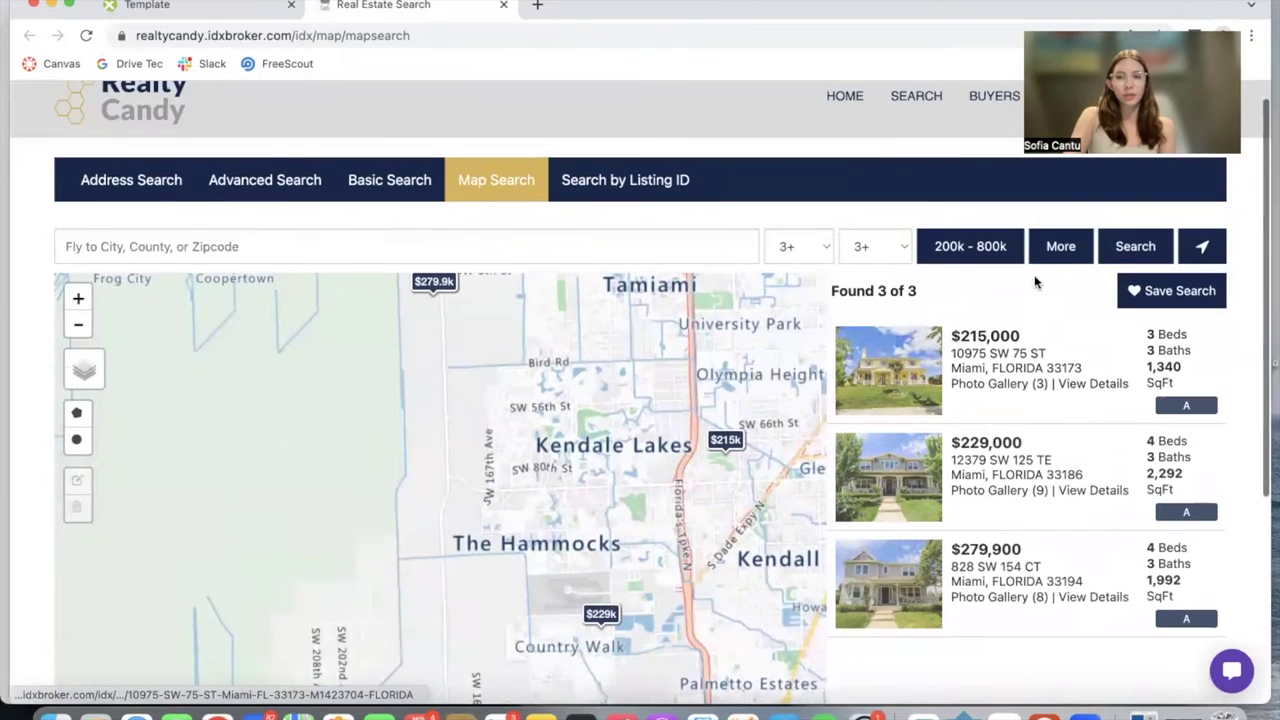
# Step: Switch the property type back to Single Family and update, listing 98 results
pyautogui.click(1066, 252)
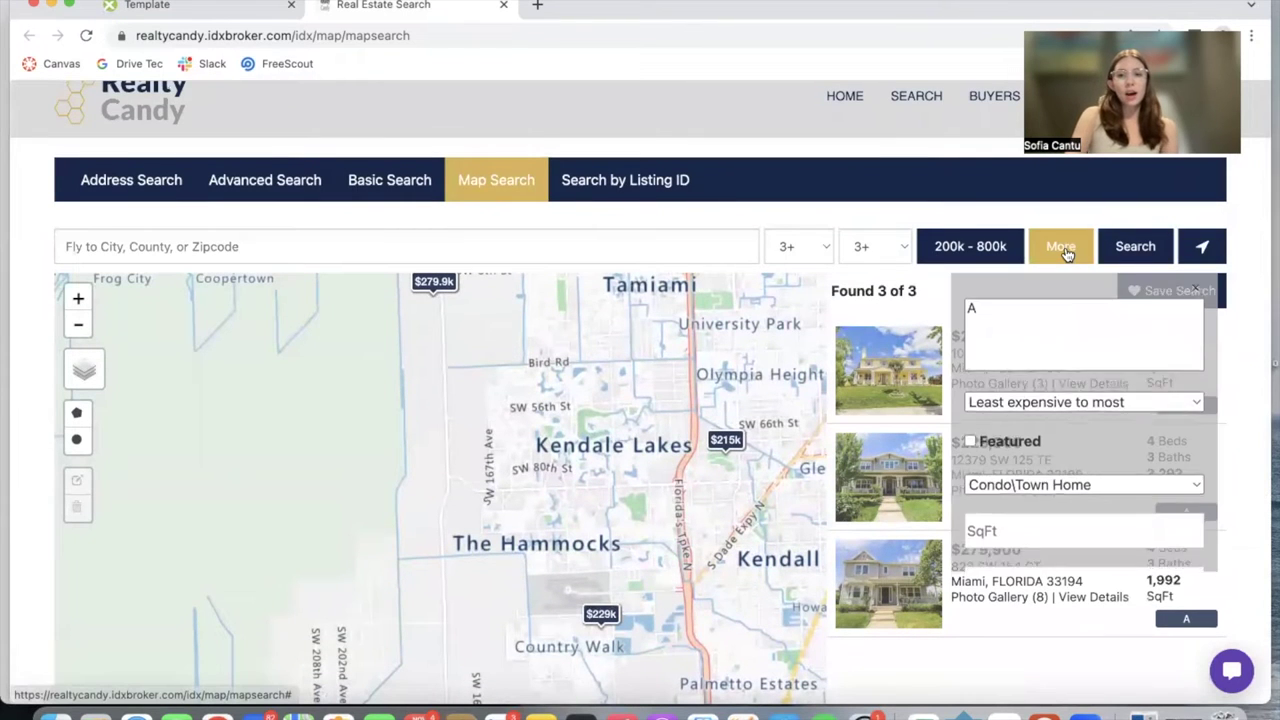
pyautogui.click(1060, 491)
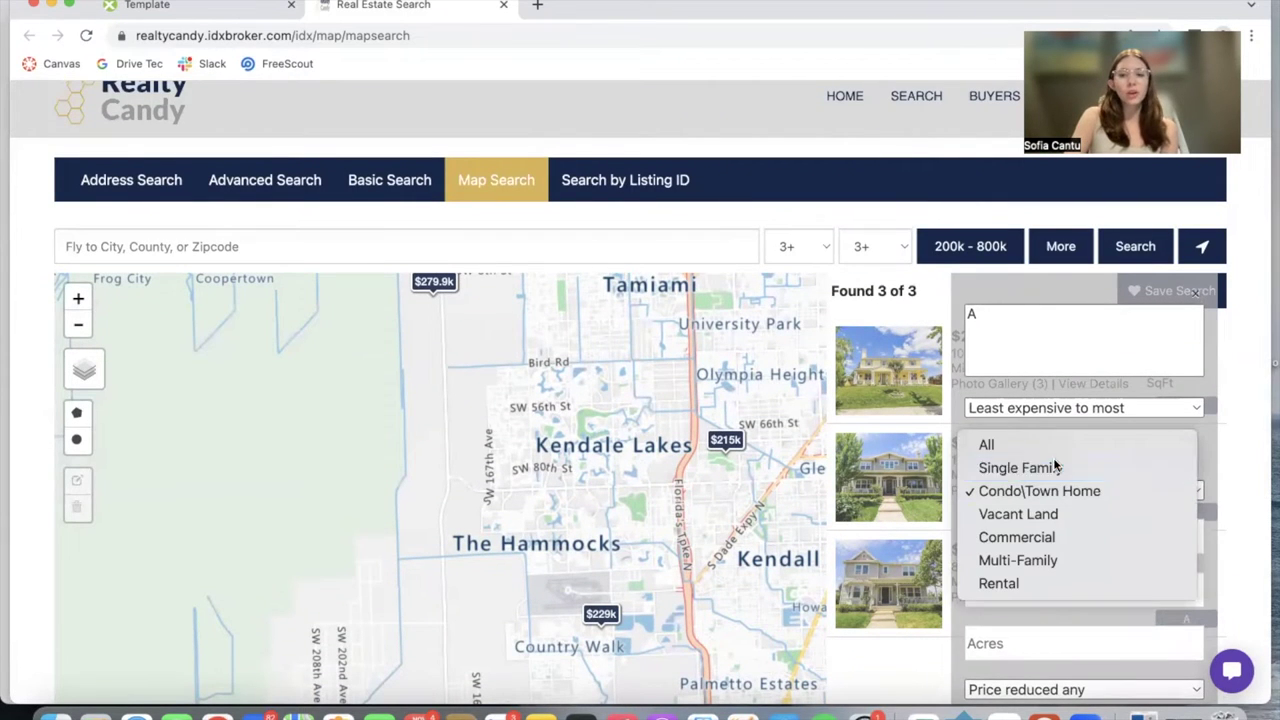
pyautogui.click(1056, 467)
pyautogui.scroll(-5, 1056, 465)
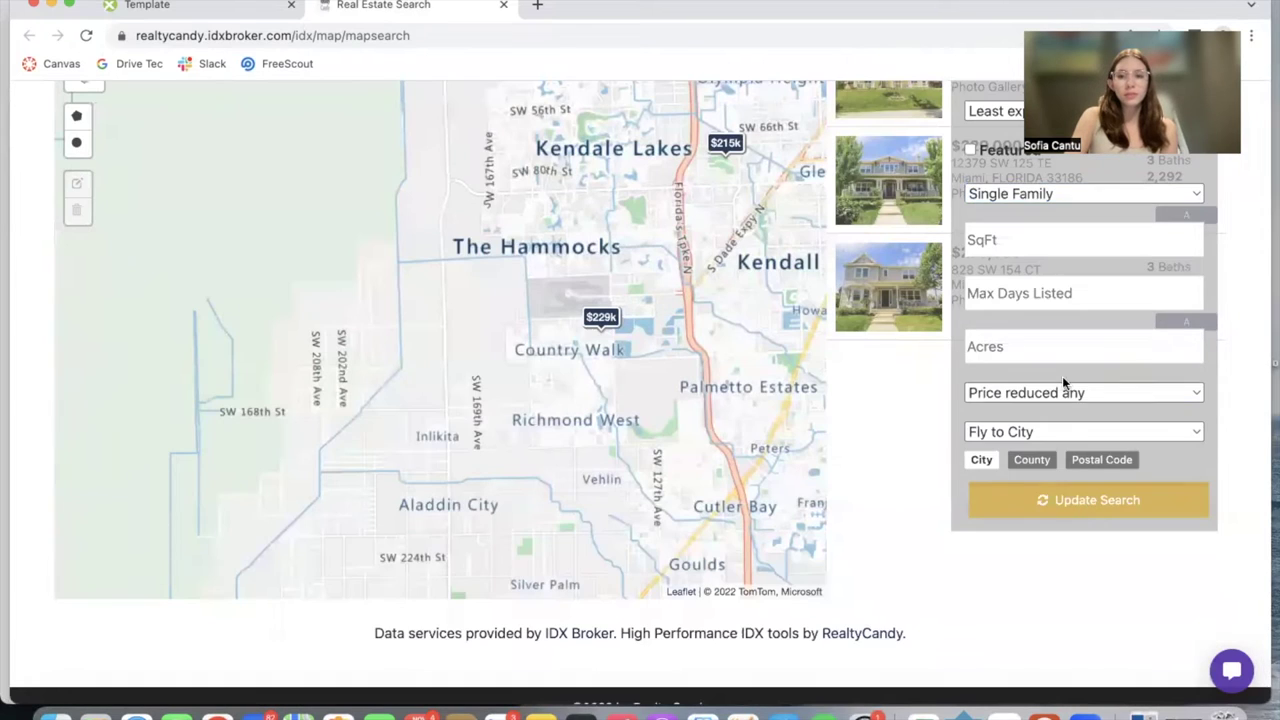
pyautogui.click(1045, 491)
pyautogui.scroll(5, 1045, 487)
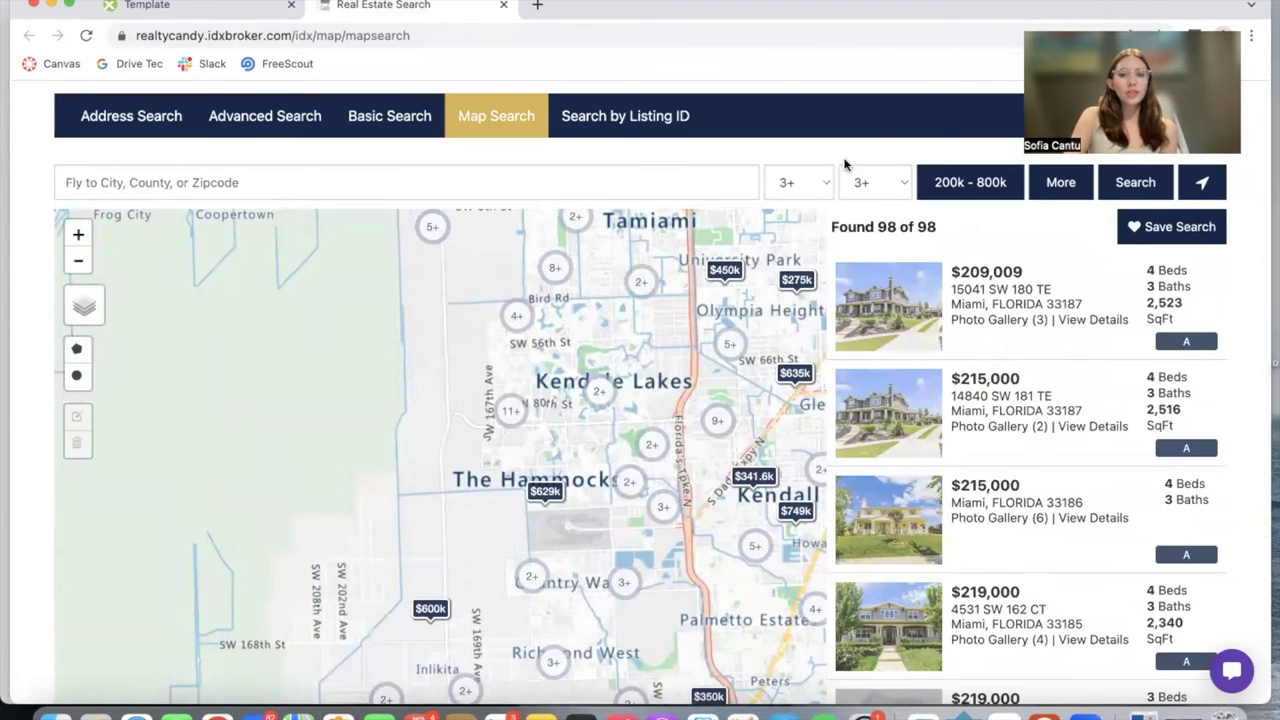
# Step: Set the price range to $300,000–$900,000 and rerun the search
pyautogui.click(971, 180)
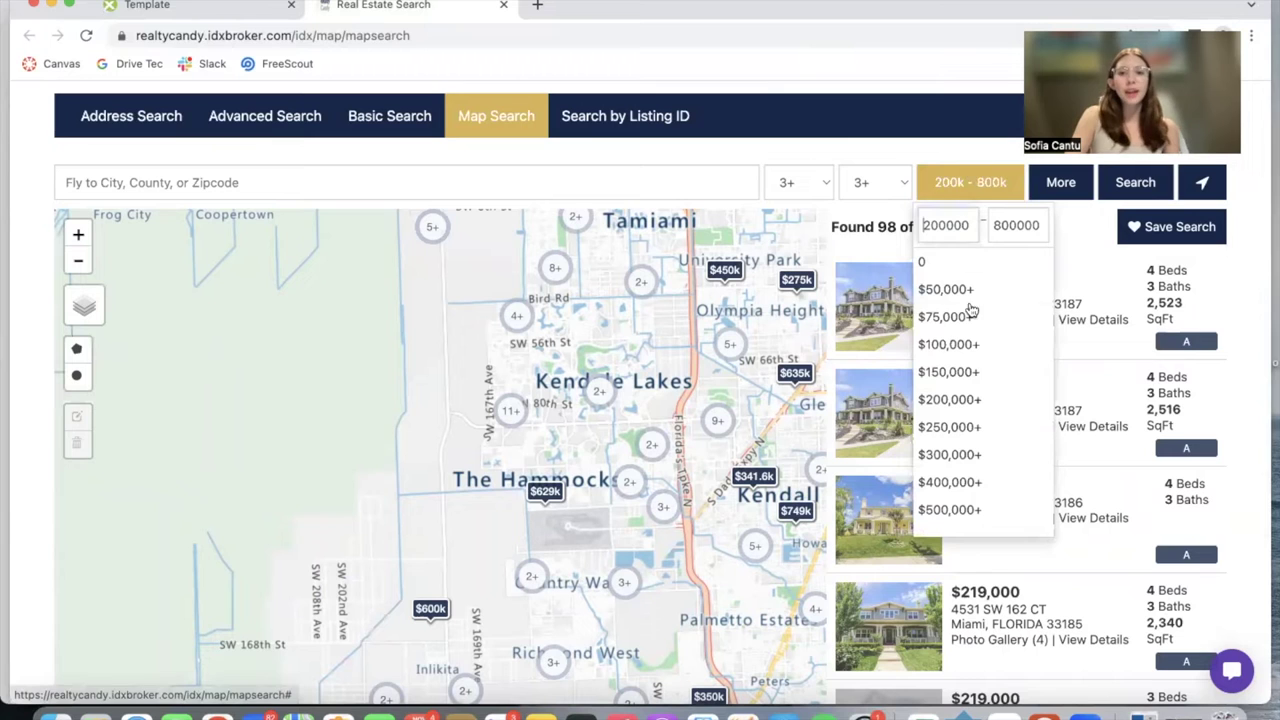
pyautogui.click(988, 458)
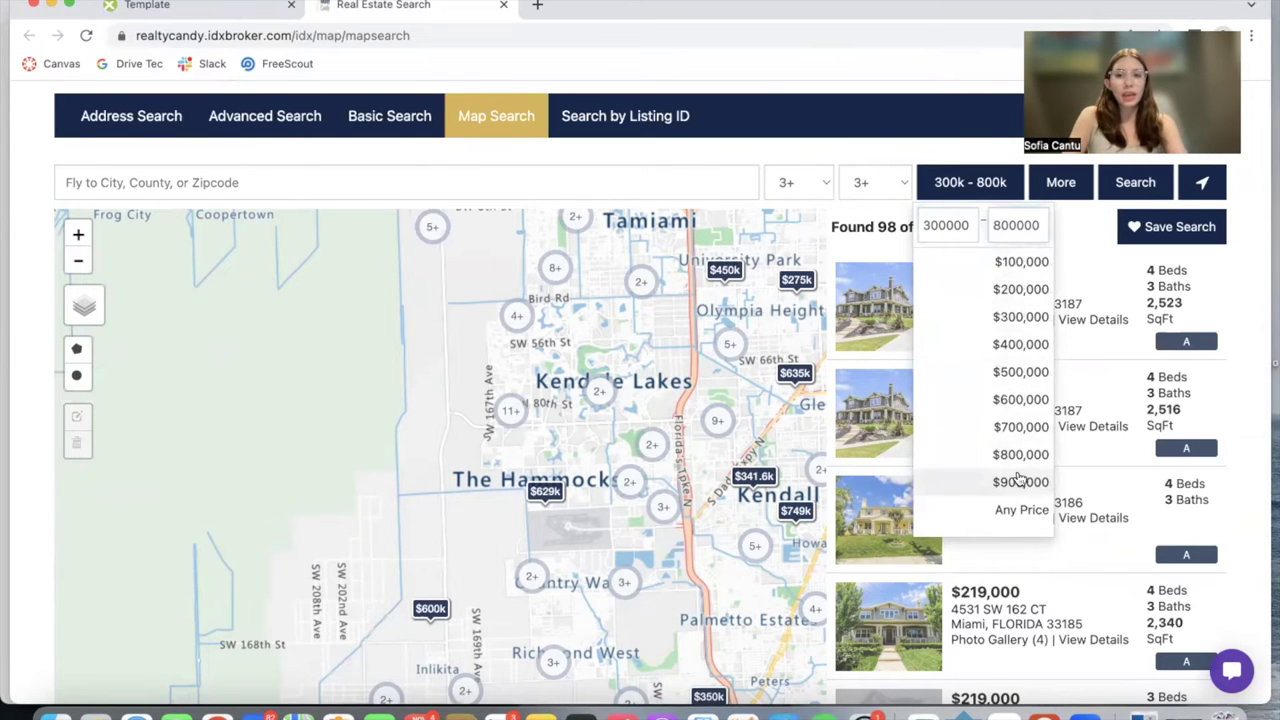
pyautogui.click(1016, 483)
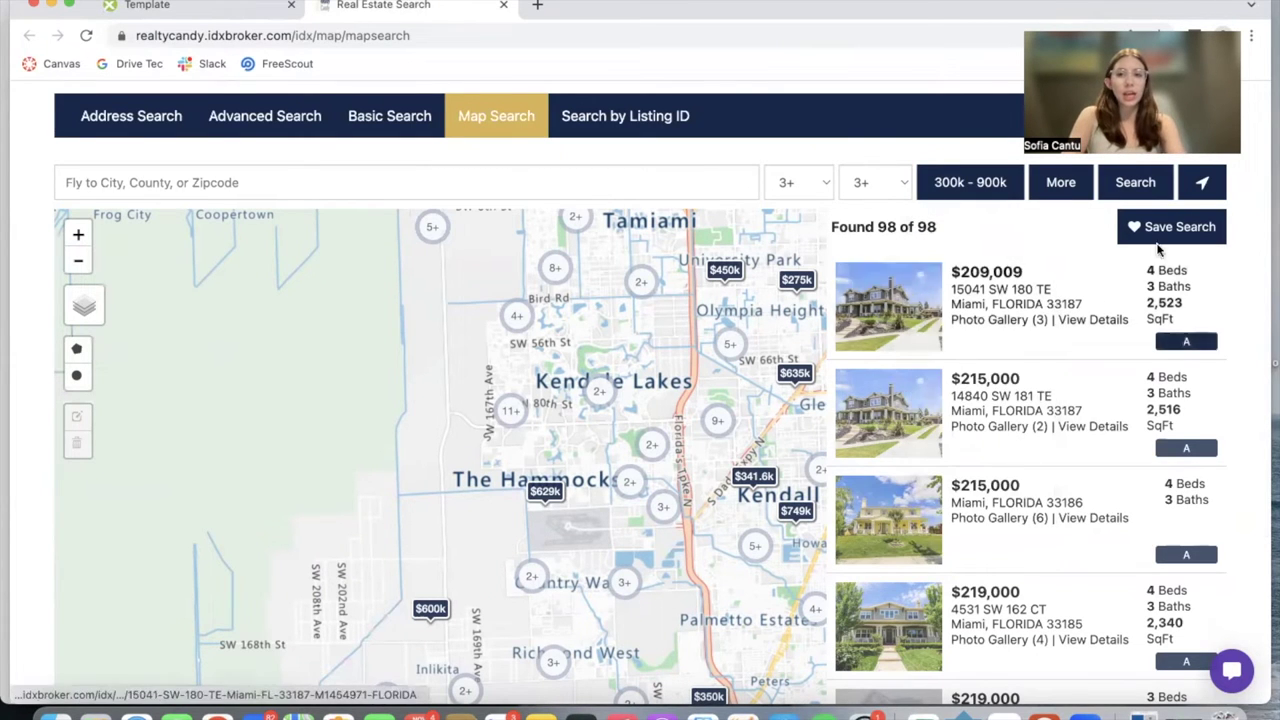
pyautogui.click(1136, 183)
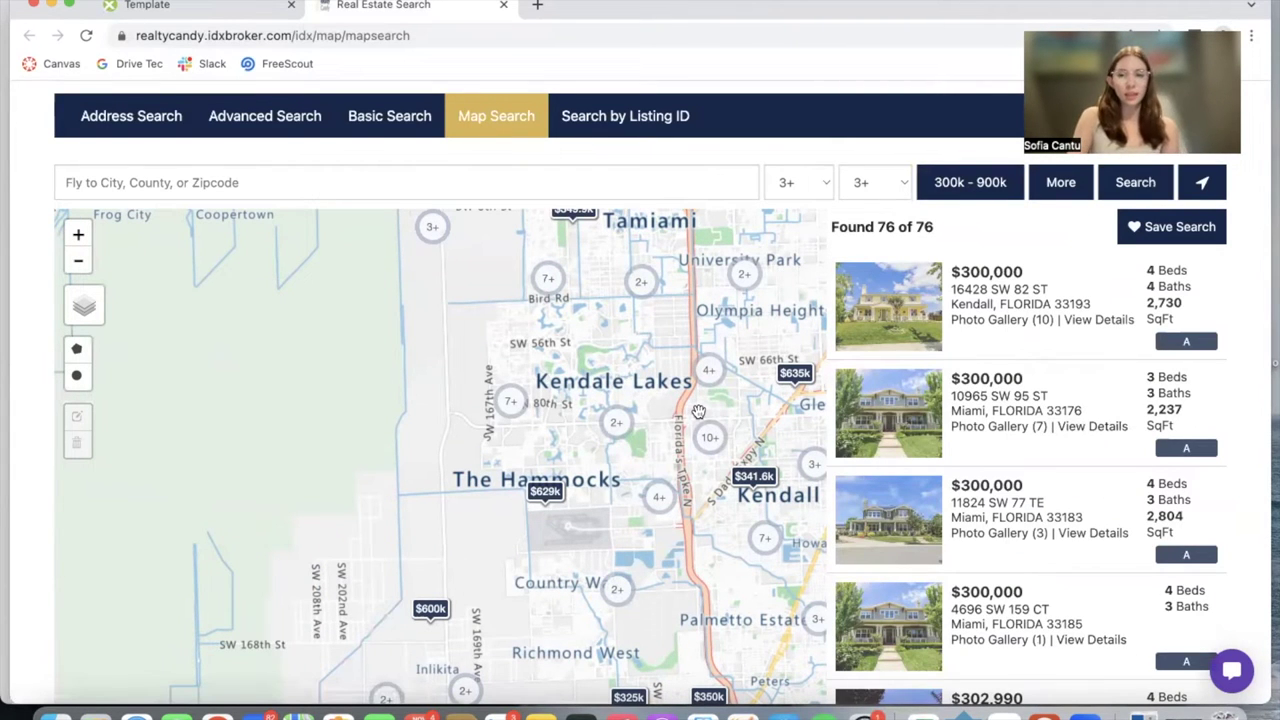
# Step: Search ZIP 33193, then choose Save Search for the filtered results
pyautogui.click(203, 185)
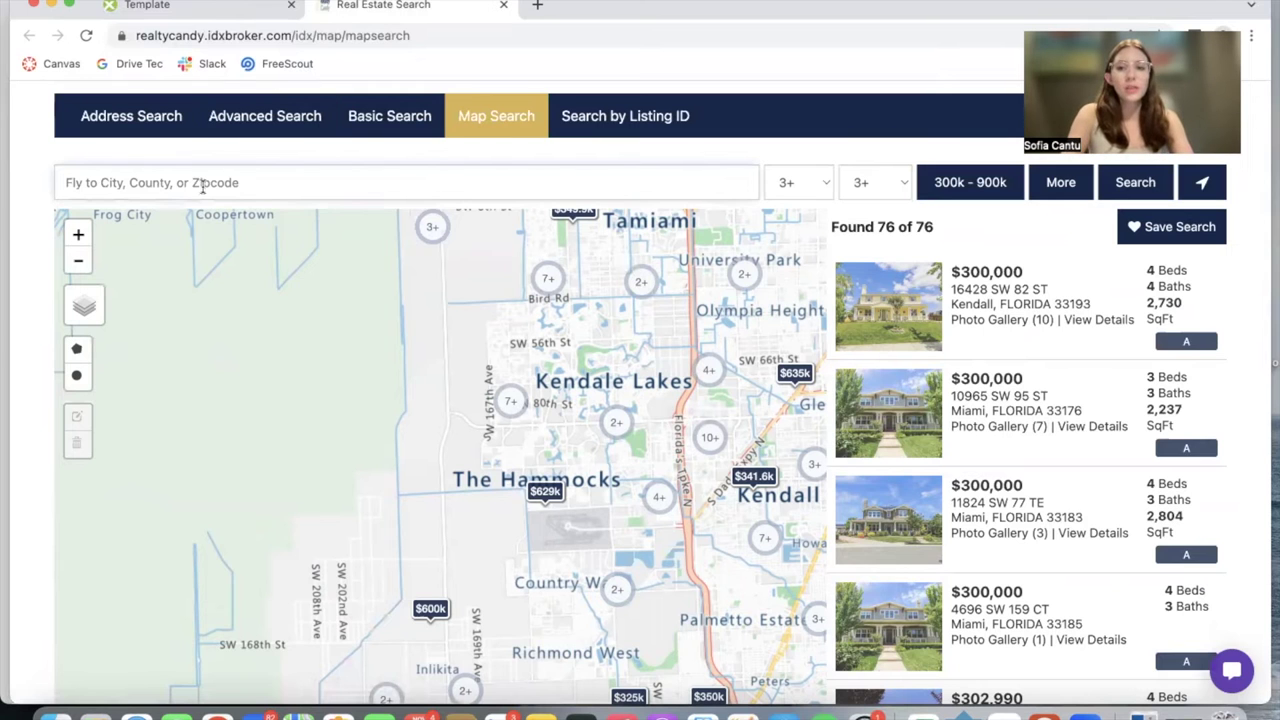
pyautogui.write('33193')
pyautogui.press('Return')
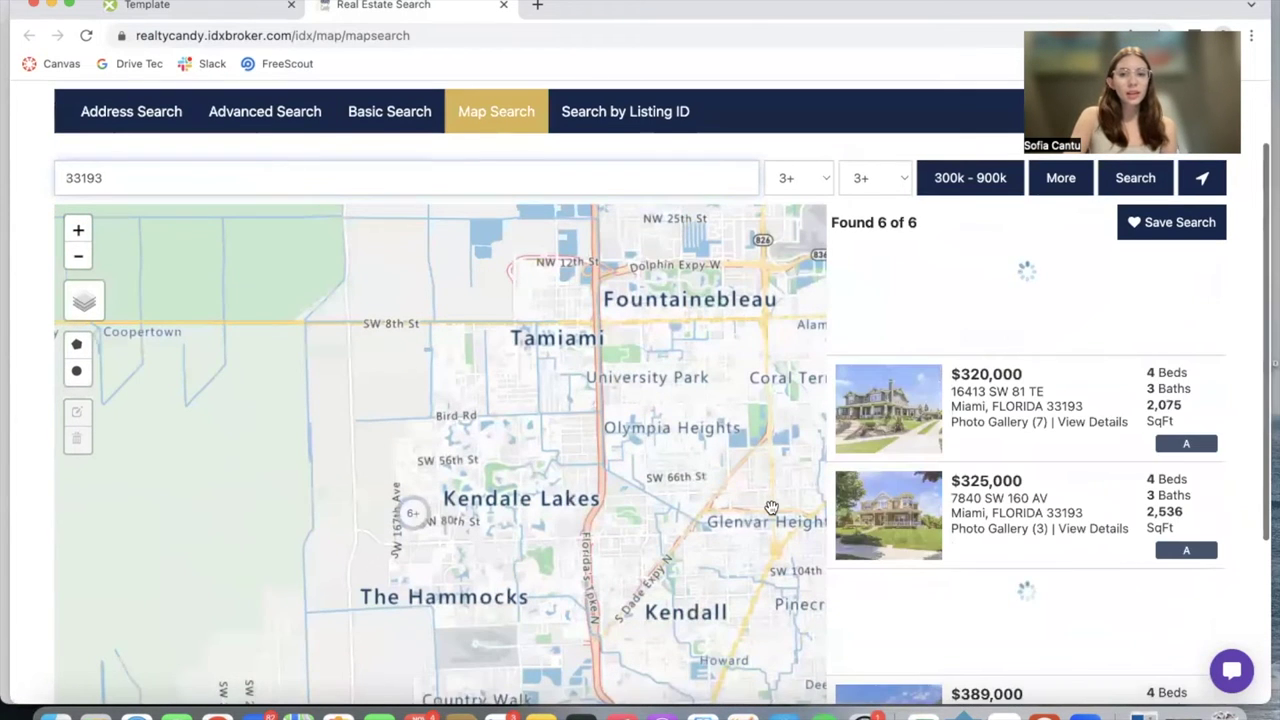
pyautogui.scroll(-1, 1000, 480)
pyautogui.scroll(1, 1063, 471)
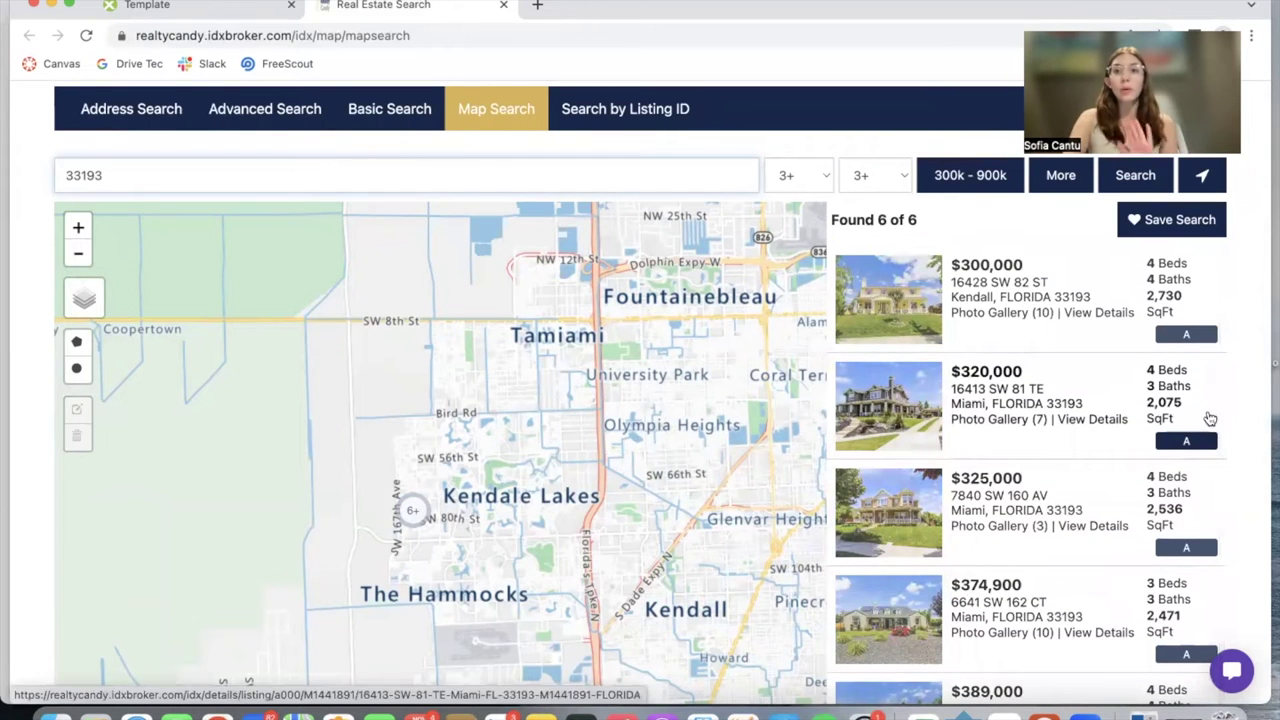
pyautogui.scroll(1, 1214, 245)
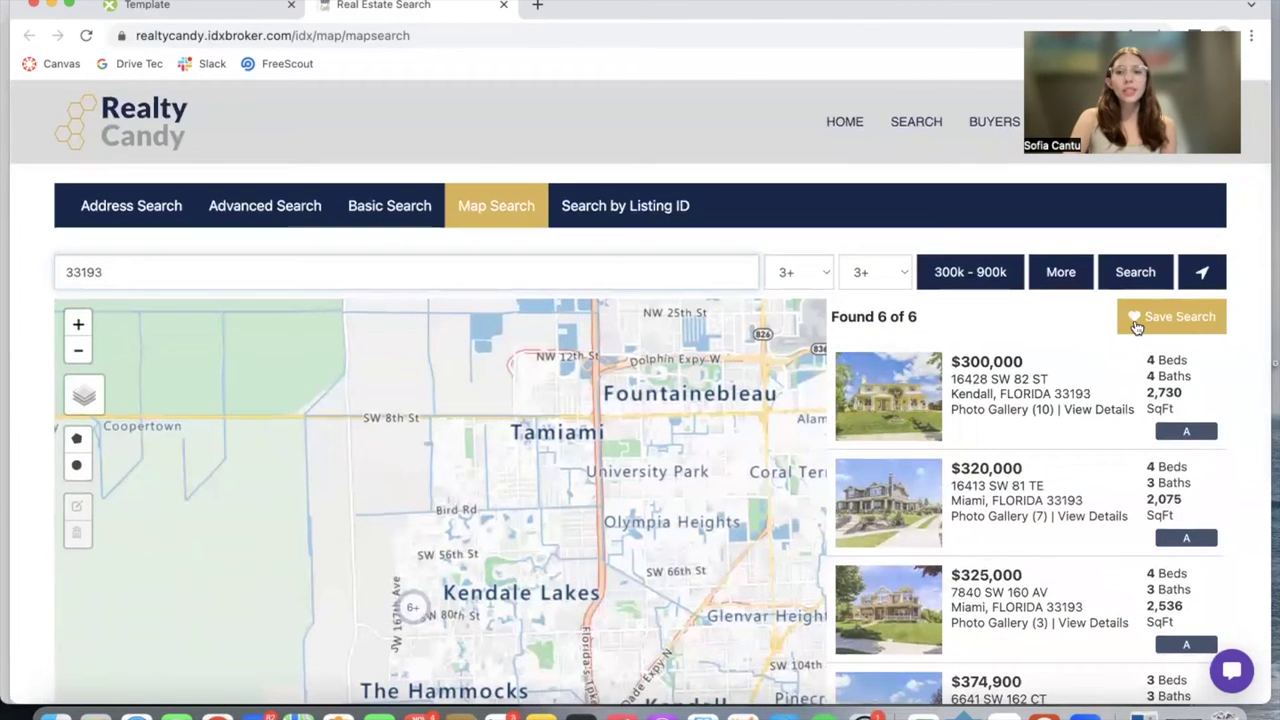
pyautogui.click(1175, 320)
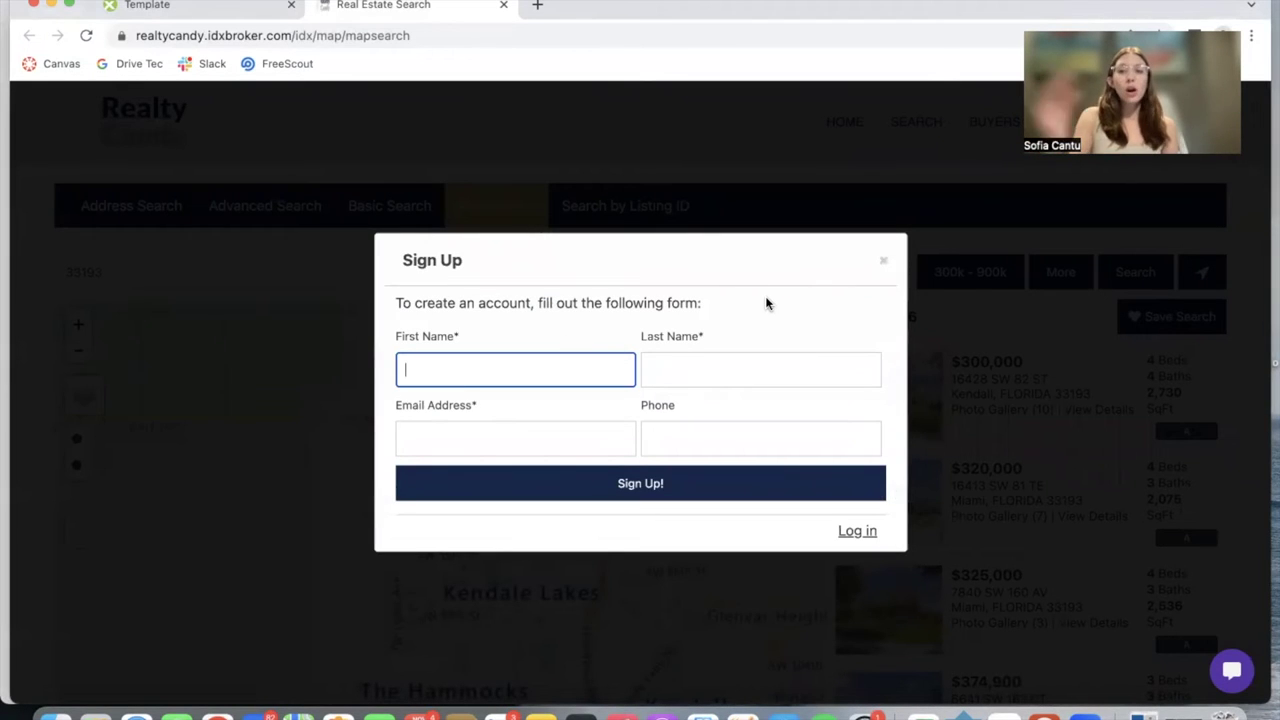
# Step: Complete the Sign Up form with autofilled name and email and create the account
pyautogui.click(486, 363)
pyautogui.click(515, 430)
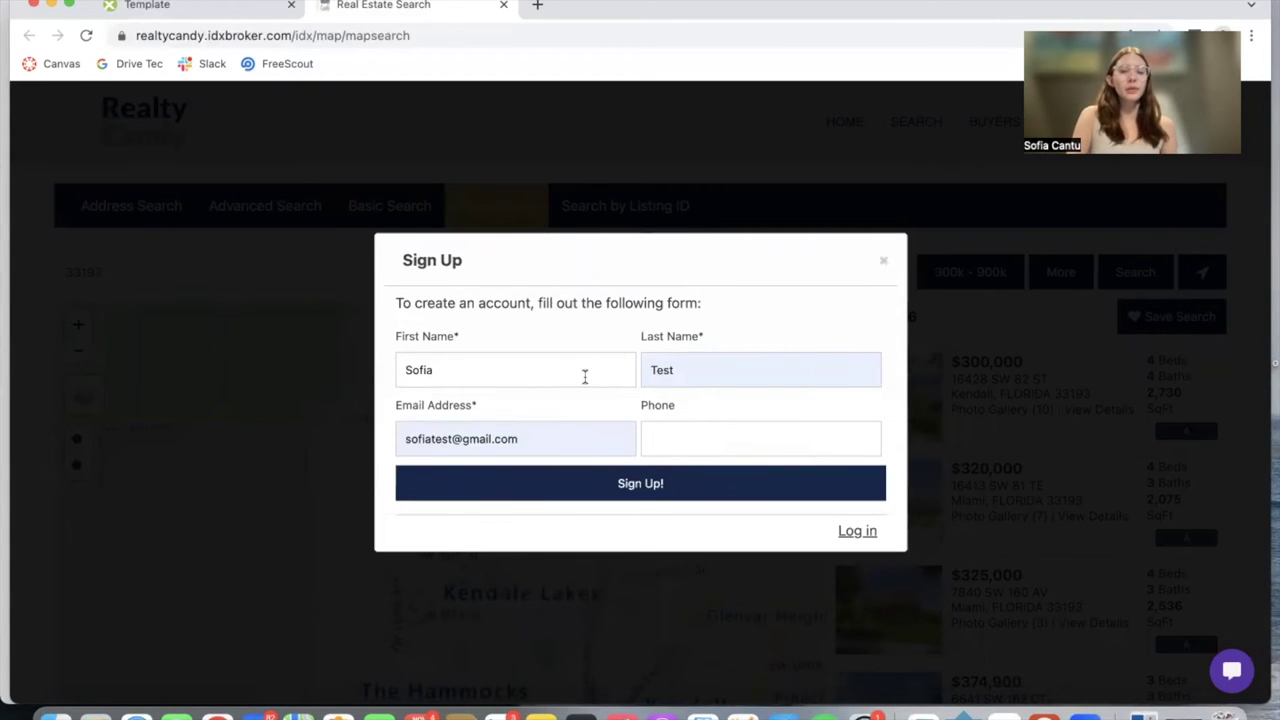
pyautogui.click(608, 492)
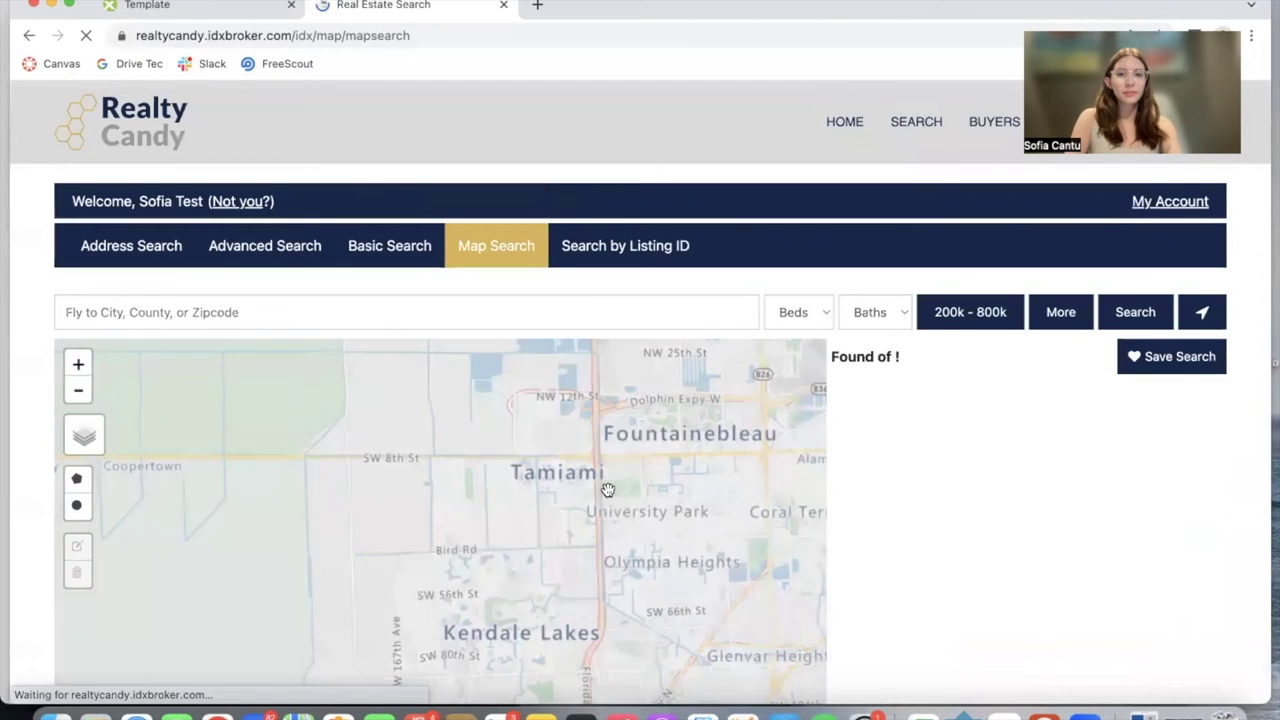
# Step: From My Account's Saved Searches, view the listings for My Saved Search
pyautogui.click(1156, 203)
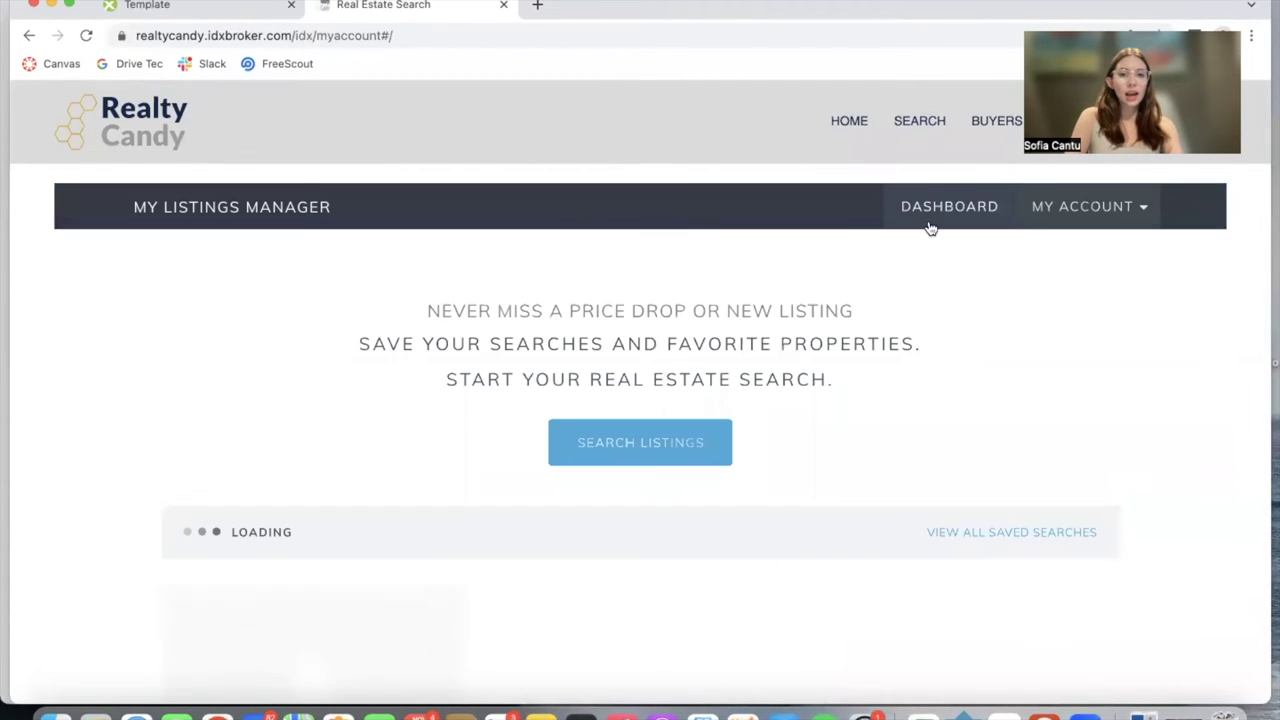
pyautogui.scroll(-2, 695, 362)
pyautogui.scroll(-5, 695, 362)
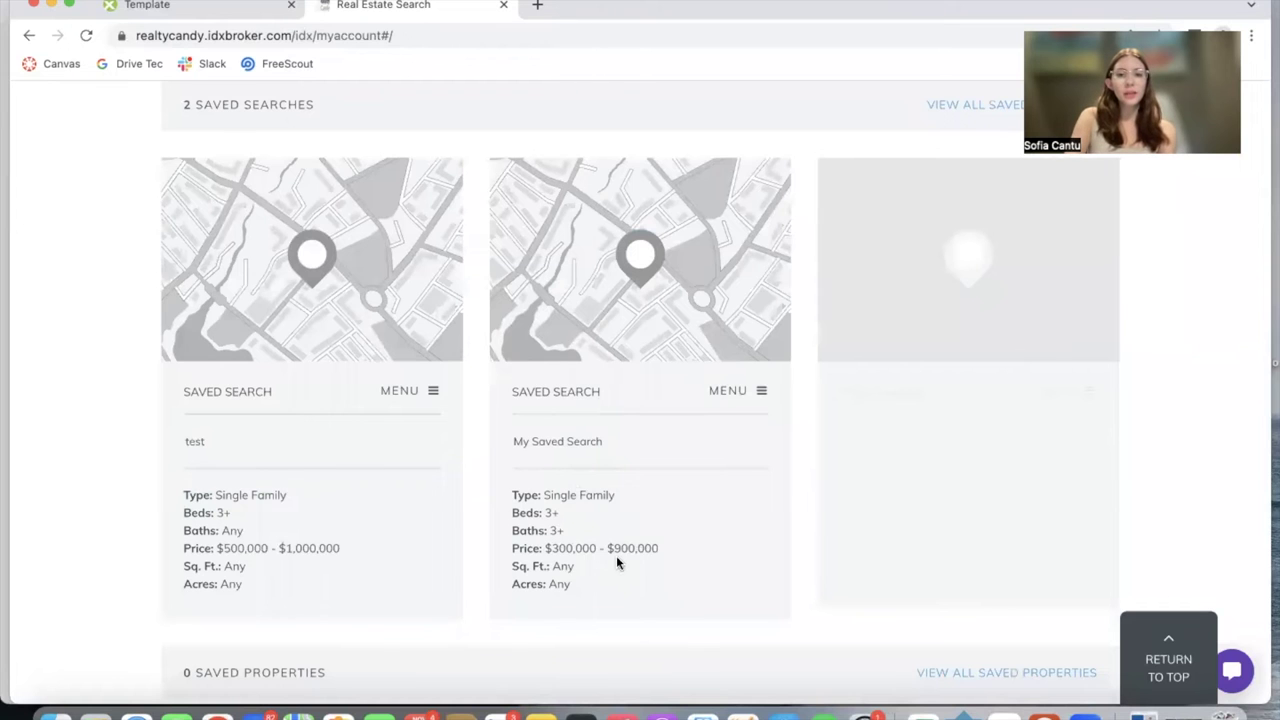
pyautogui.scroll(5, 616, 555)
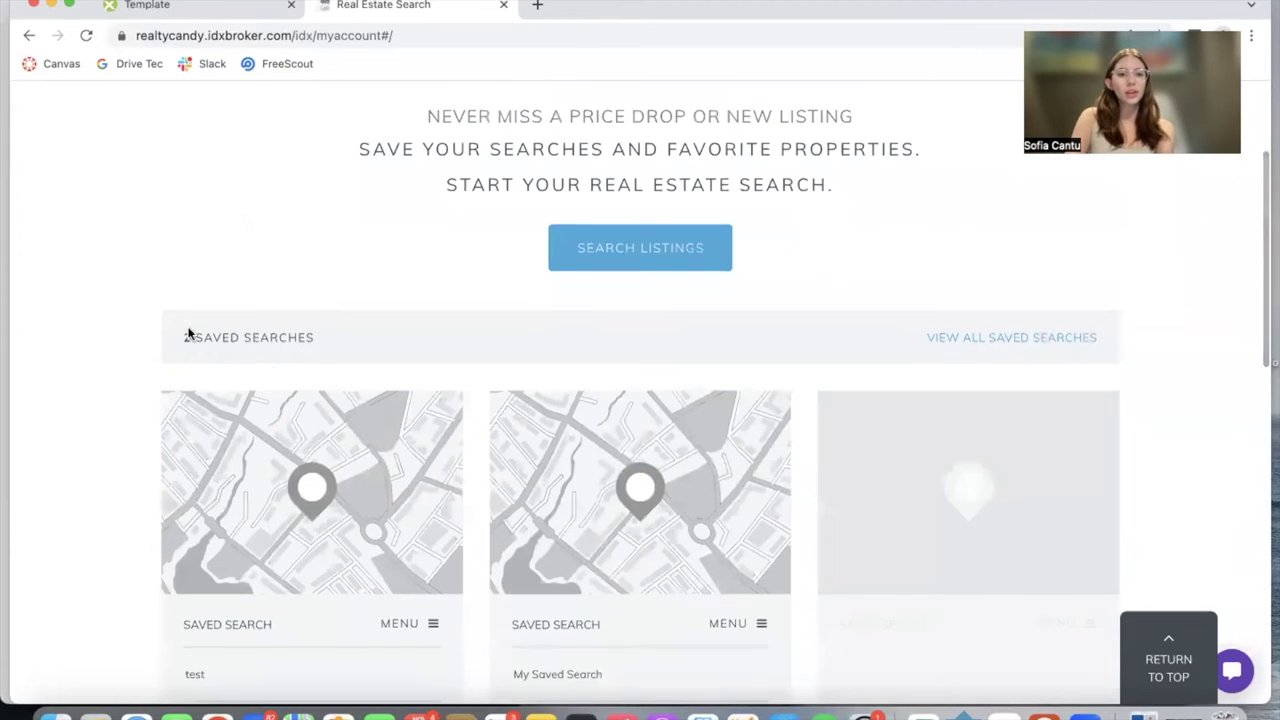
pyautogui.scroll(-4, 726, 527)
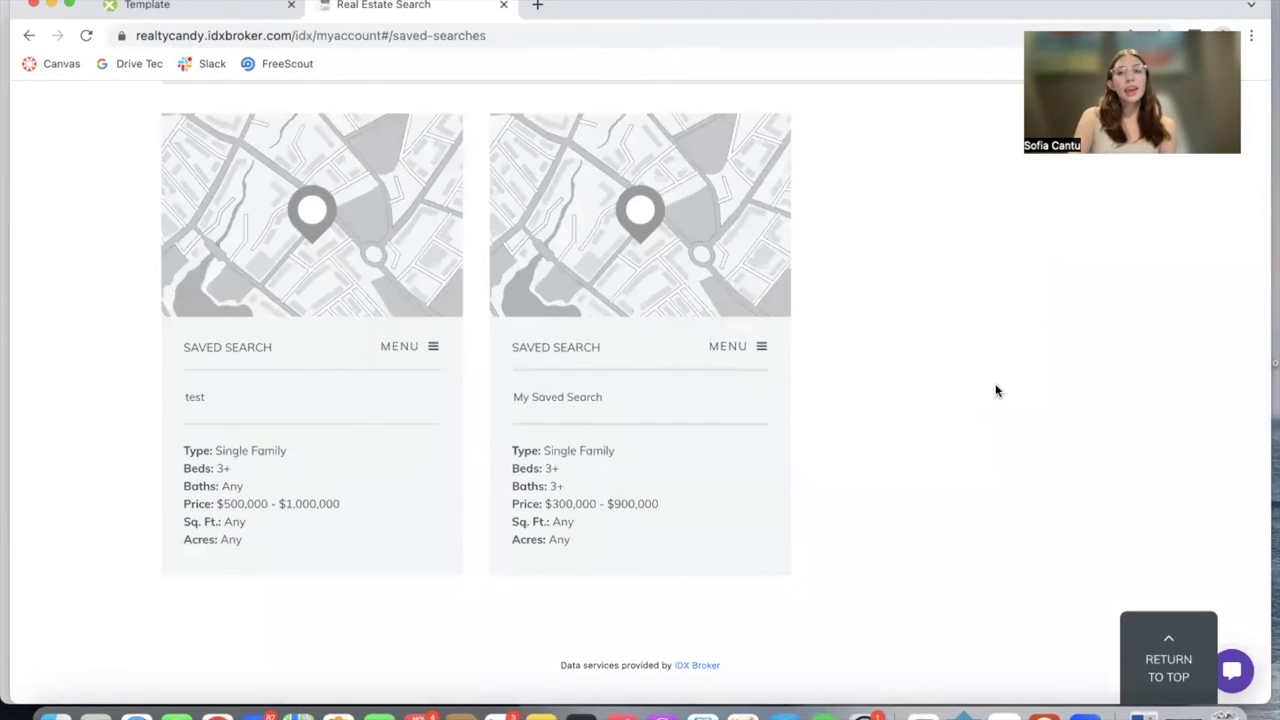
pyautogui.scroll(1, 995, 390)
pyautogui.click(716, 410)
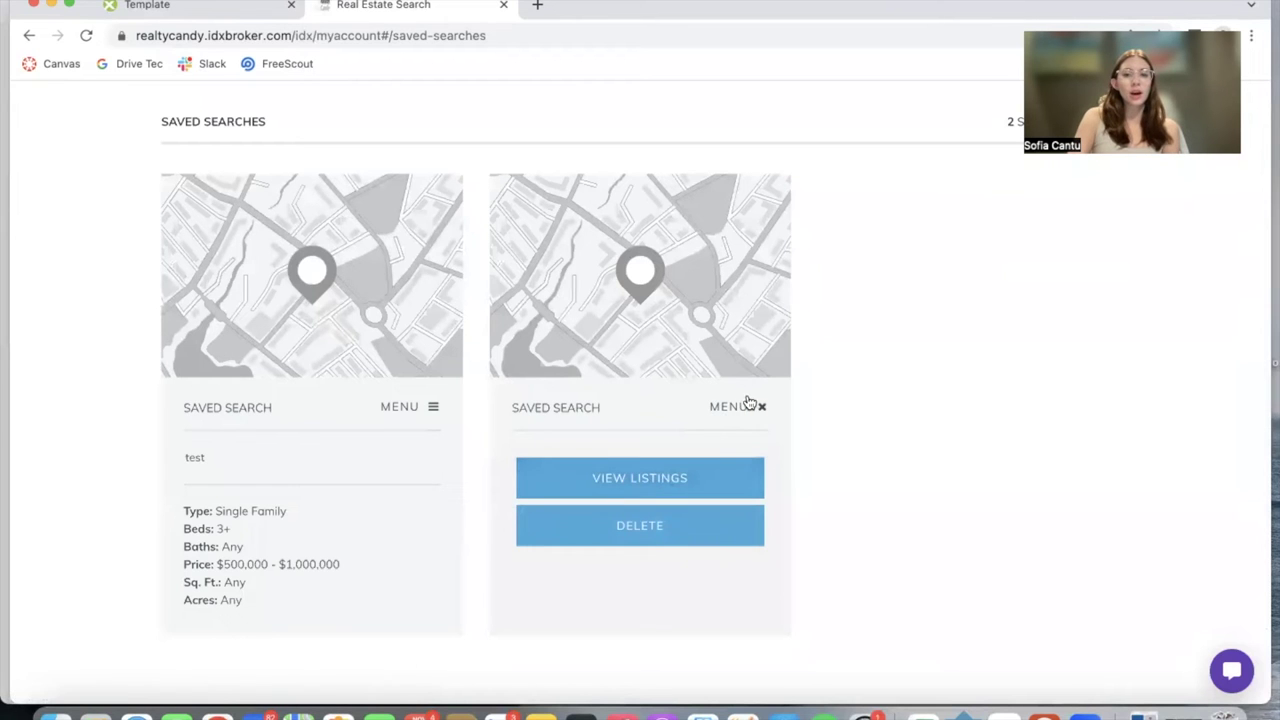
pyautogui.click(673, 478)
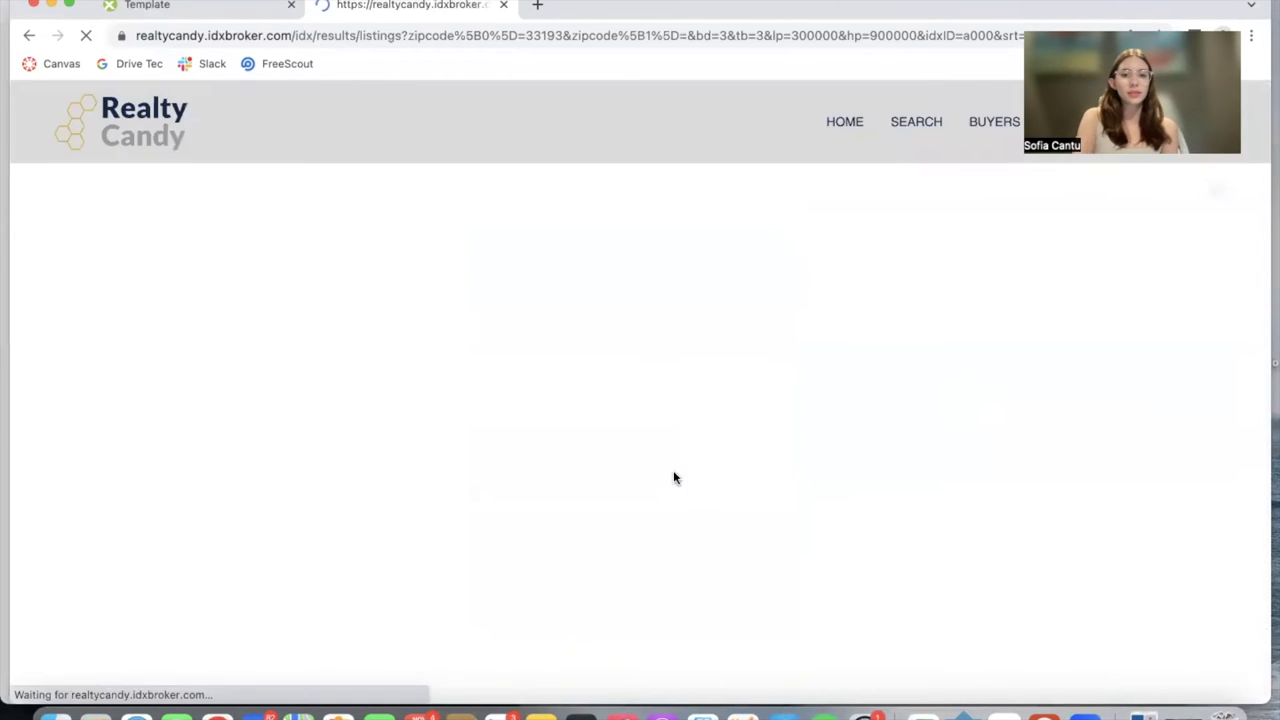
# Step: Scroll through the six saved-search listings and back up to the map
pyautogui.scroll(-10, 821, 284)
pyautogui.scroll(6, 821, 284)
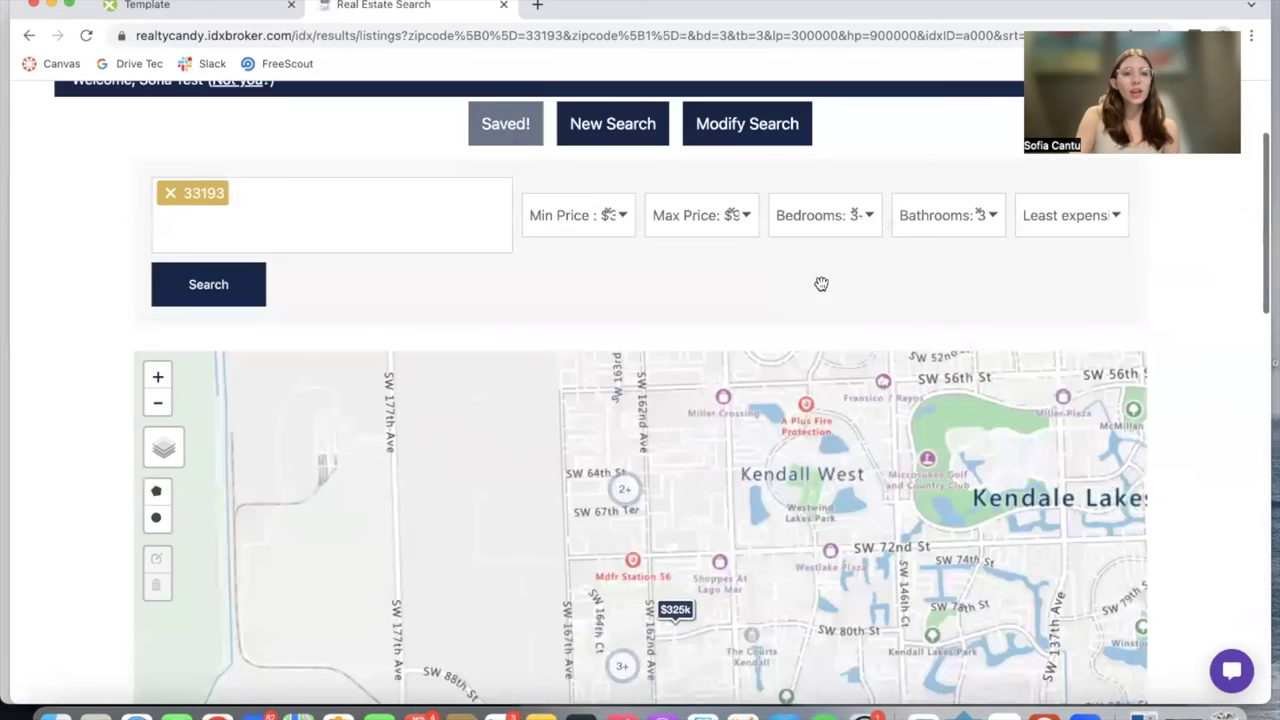
pyautogui.scroll(-7, 951, 294)
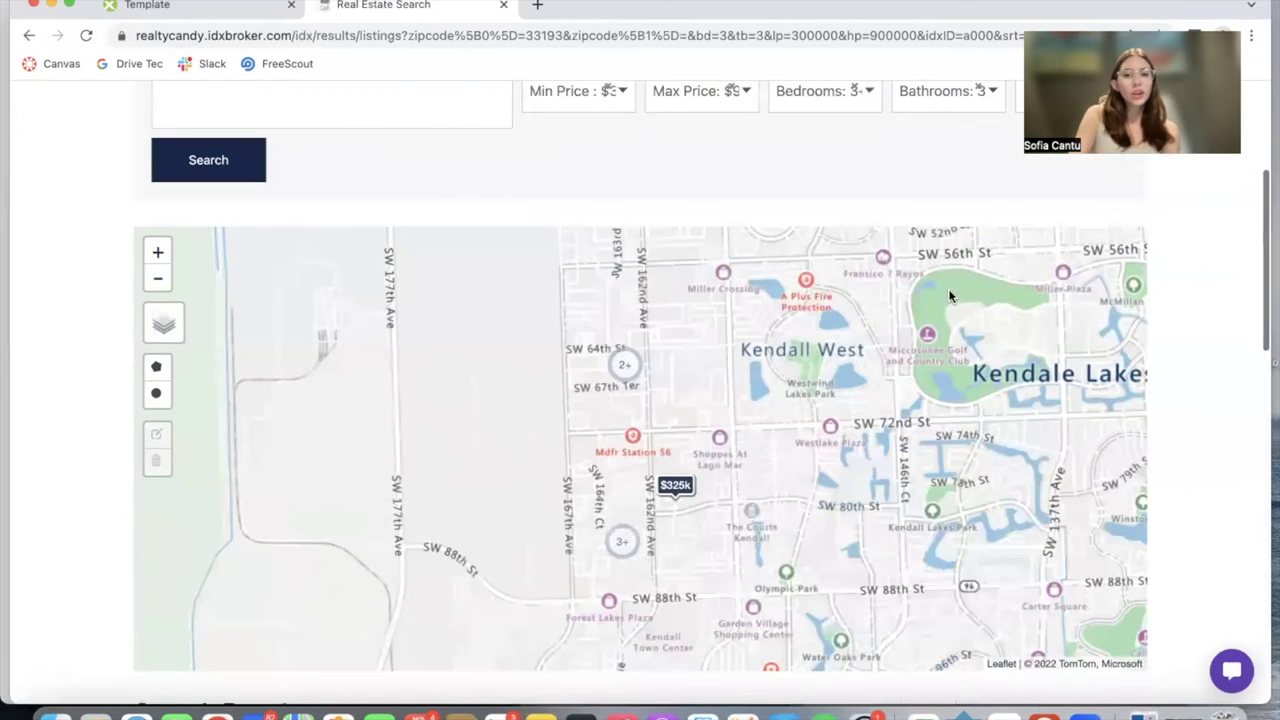
pyautogui.scroll(-4, 798, 505)
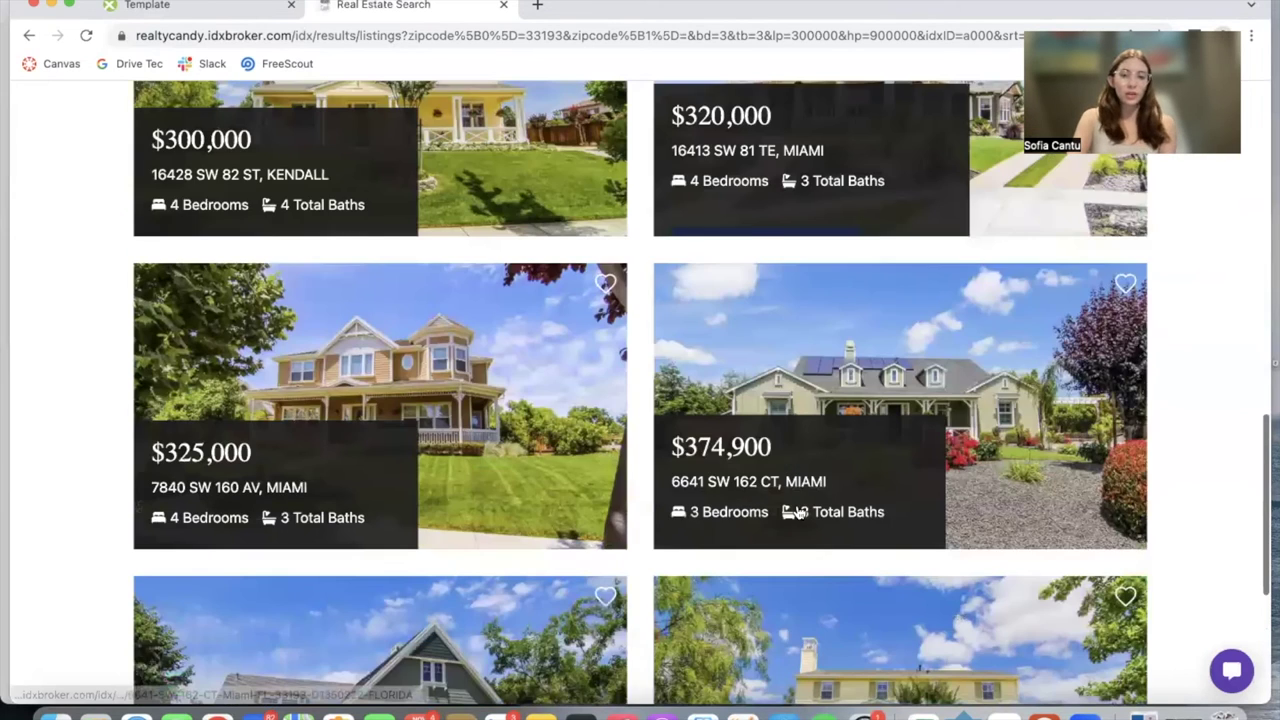
pyautogui.scroll(-3, 945, 557)
pyautogui.scroll(1, 1019, 493)
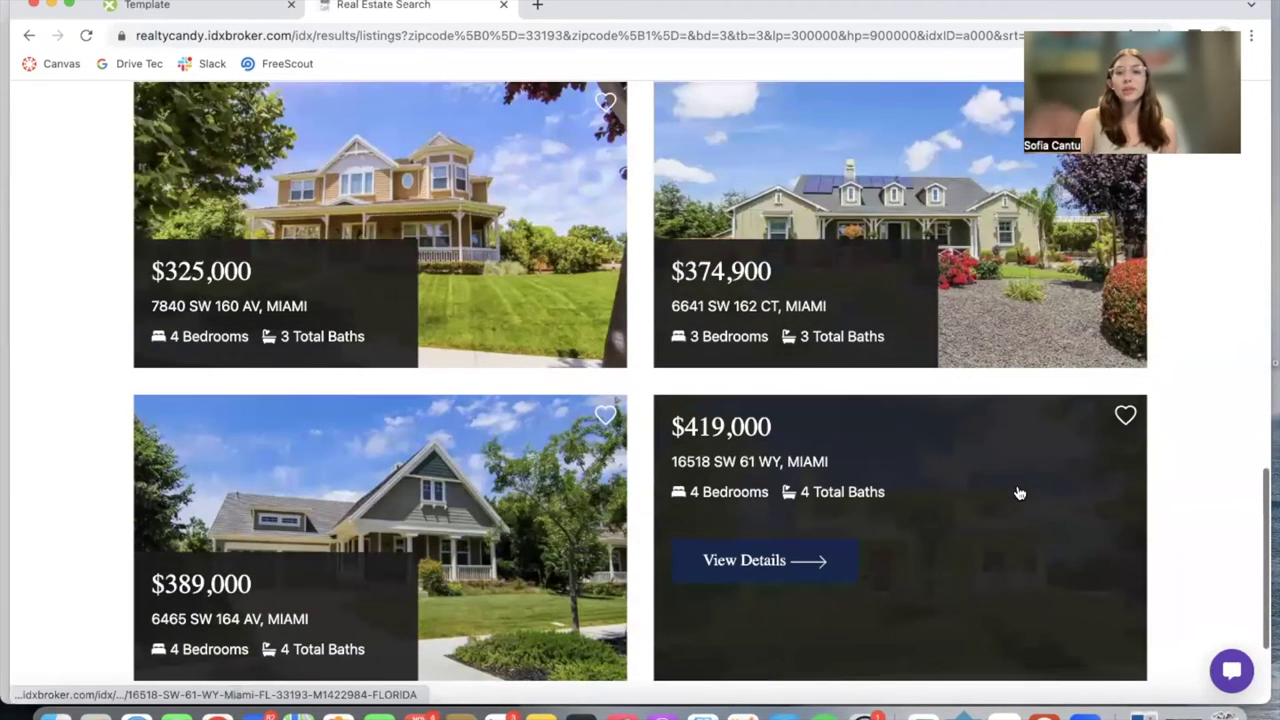
pyautogui.scroll(4, 1019, 493)
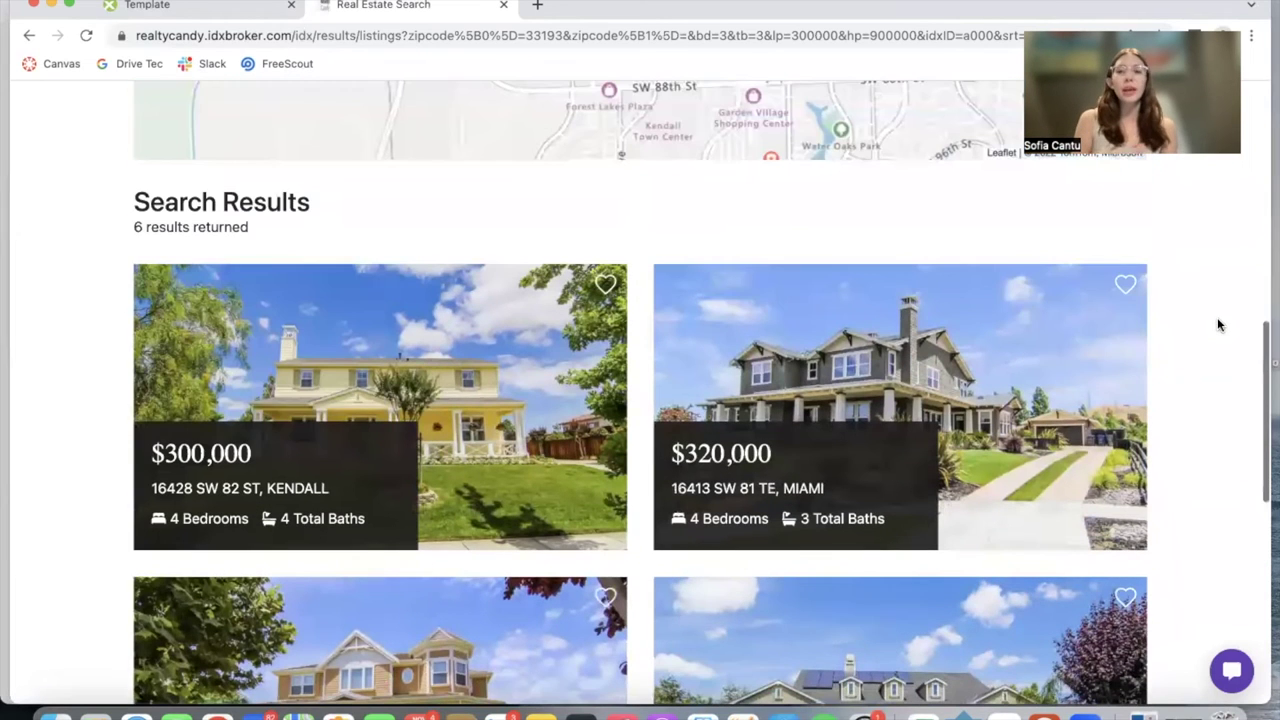
pyautogui.scroll(1, 1218, 324)
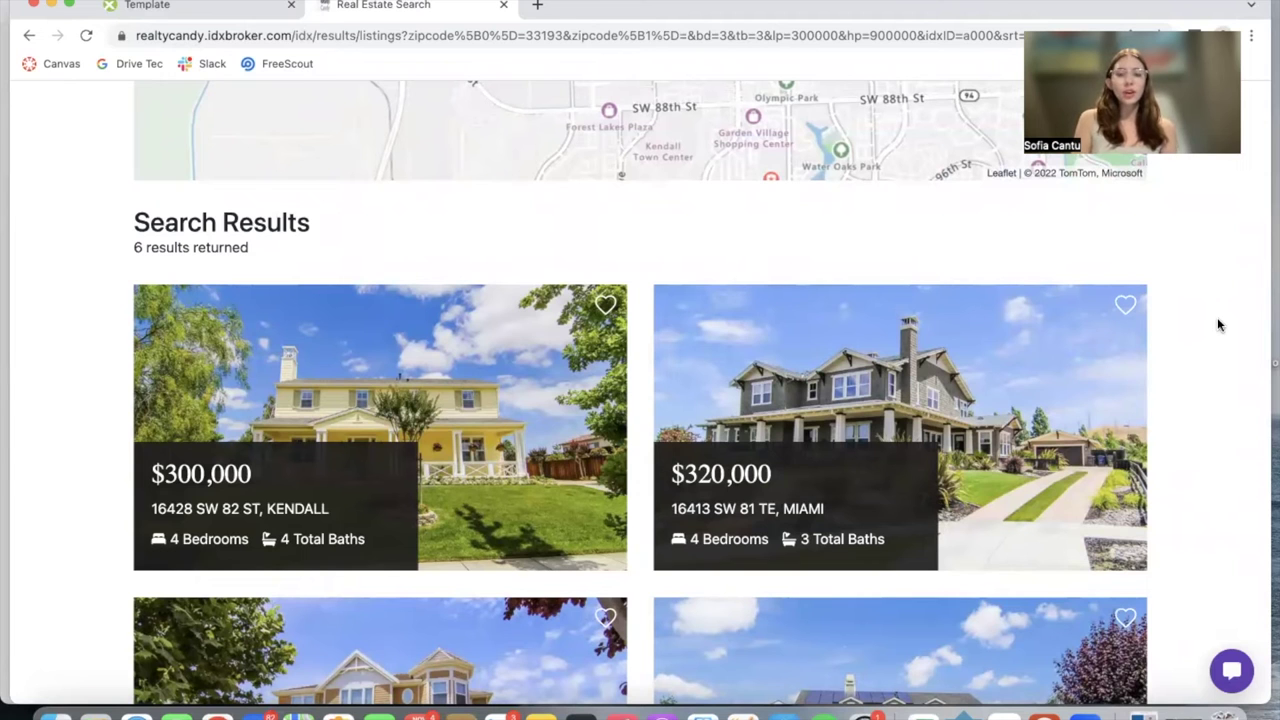
pyautogui.scroll(3, 632, 205)
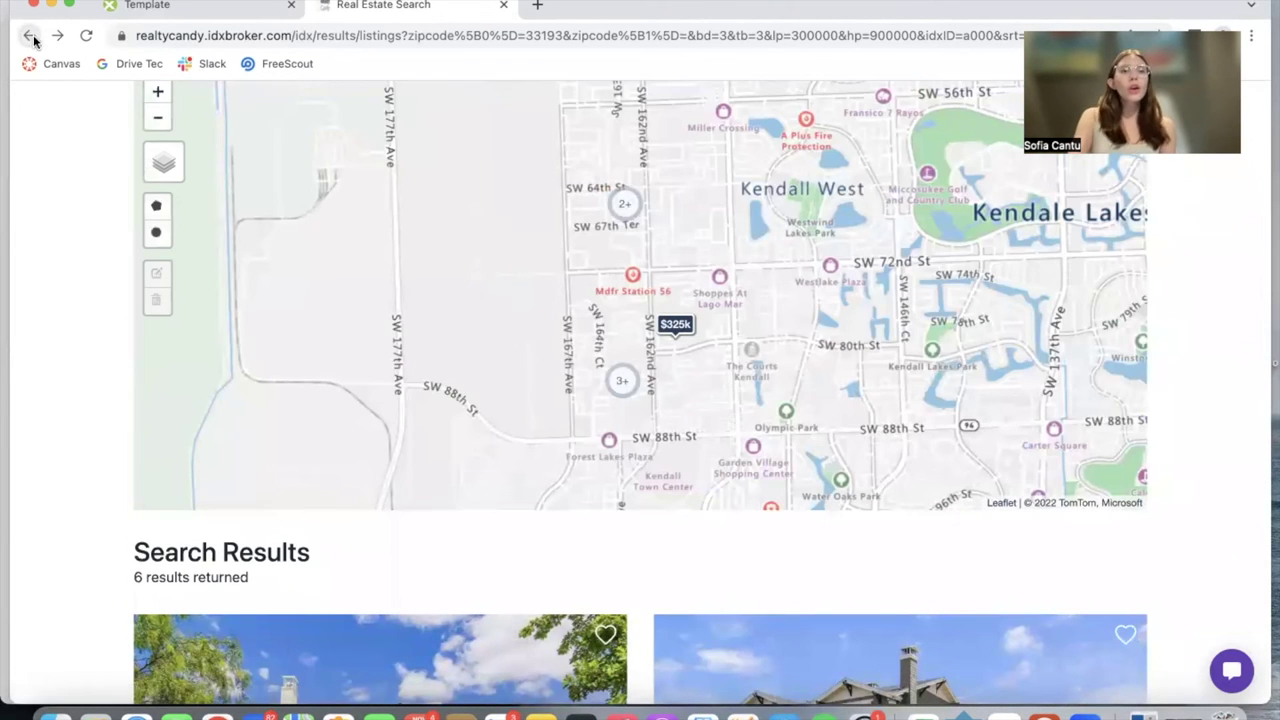
# Step: Return to the Real Estate Search tab and go back to the map search page
pyautogui.click(160, 6)
pyautogui.click(408, 6)
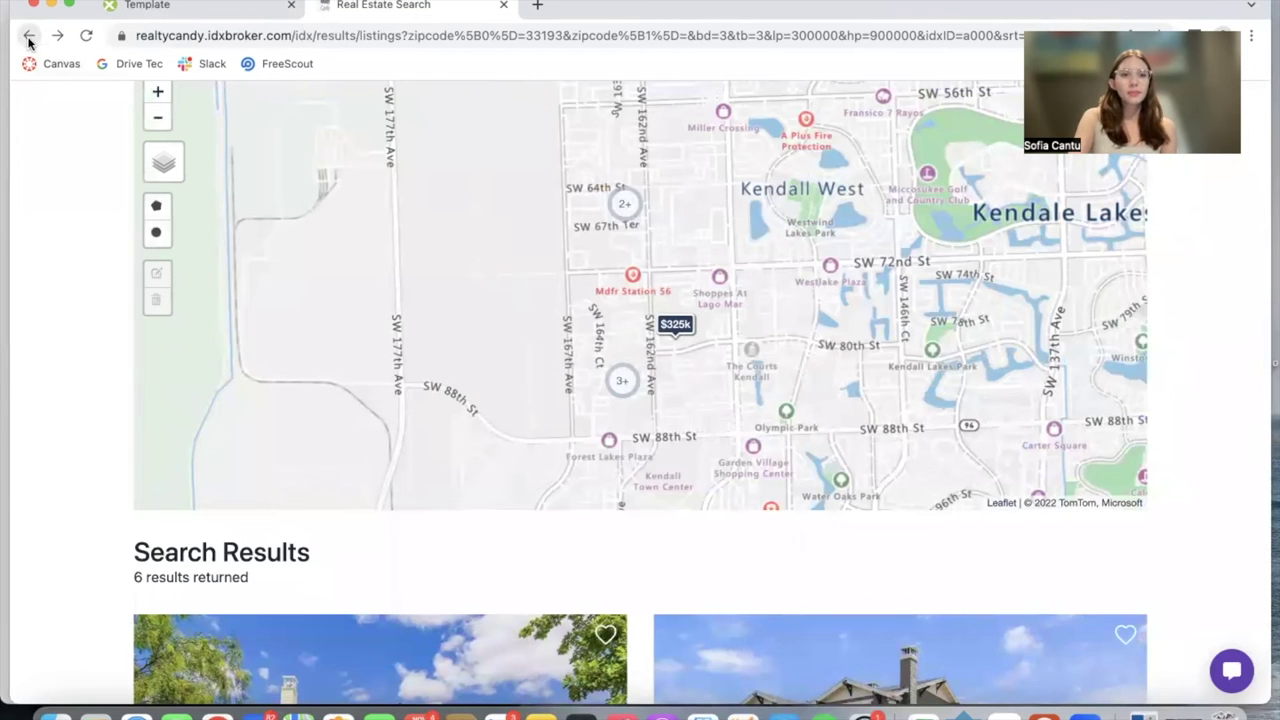
pyautogui.click(29, 38)
# Step: Draw a six-point polygon around Tamiami and Kendale Lakes, limiting results to 64 listings
pyautogui.click(77, 220)
pyautogui.click(430, 140)
pyautogui.click(625, 186)
pyautogui.click(620, 351)
pyautogui.click(459, 391)
pyautogui.click(313, 325)
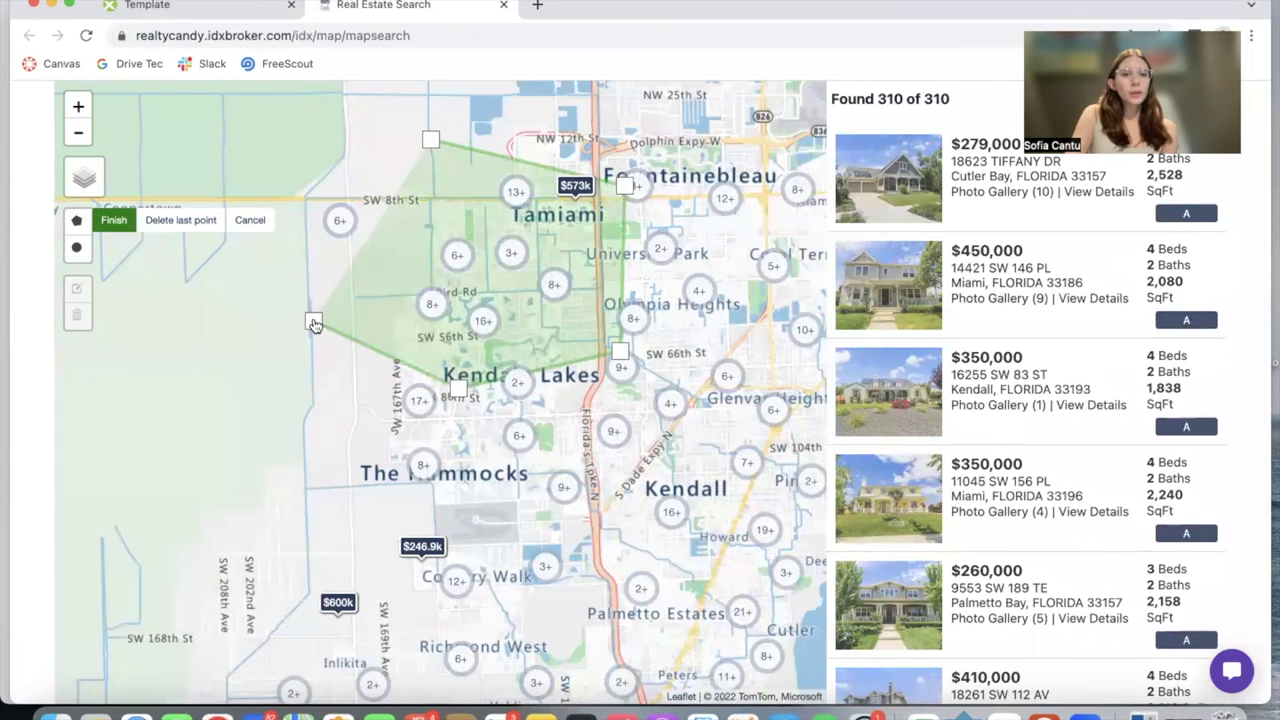
pyautogui.click(321, 213)
pyautogui.click(430, 140)
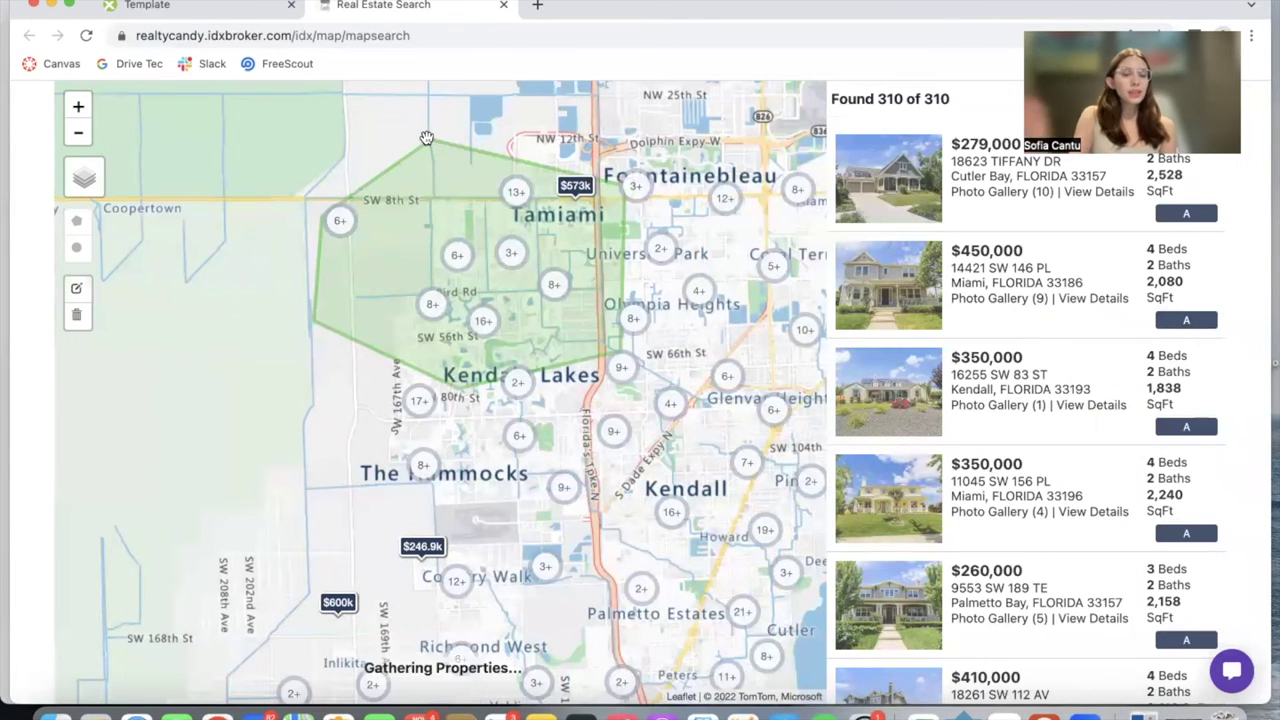
pyautogui.scroll(3, 1120, 330)
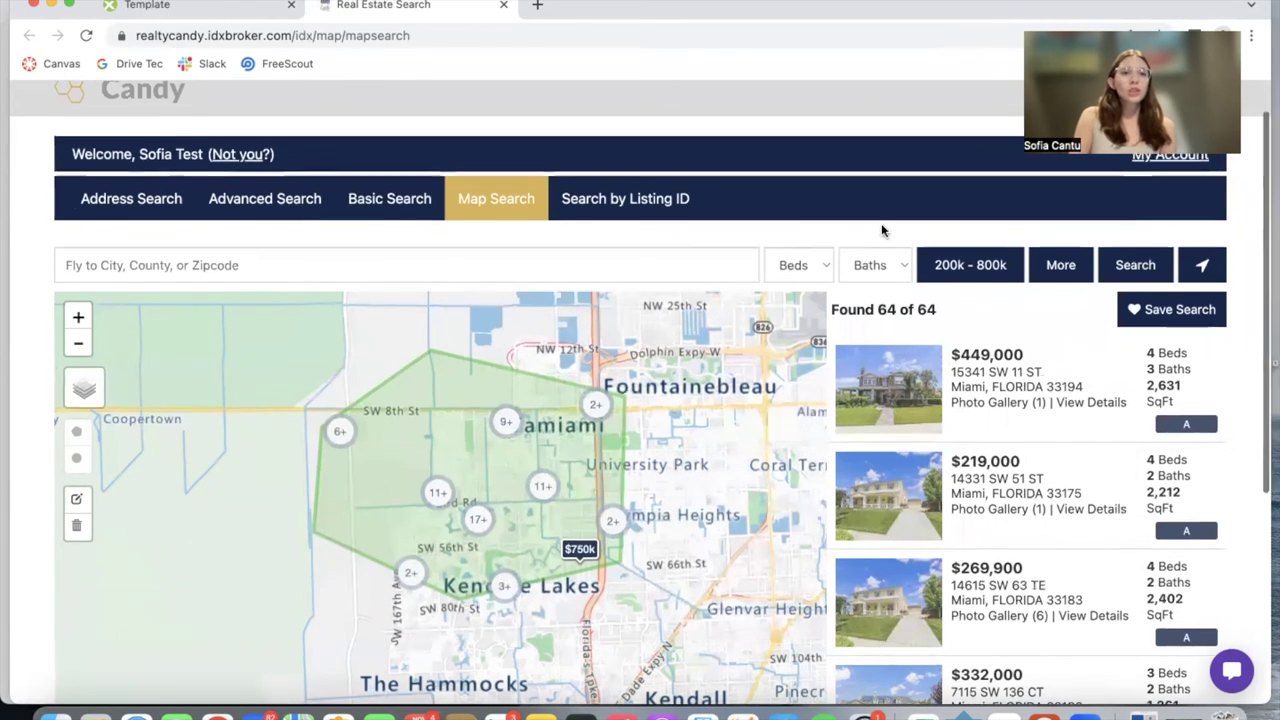
pyautogui.scroll(1, 881, 229)
# Step: Show the Template tab's page templates list, with Compact Maxima Map still active
pyautogui.click(137, 7)
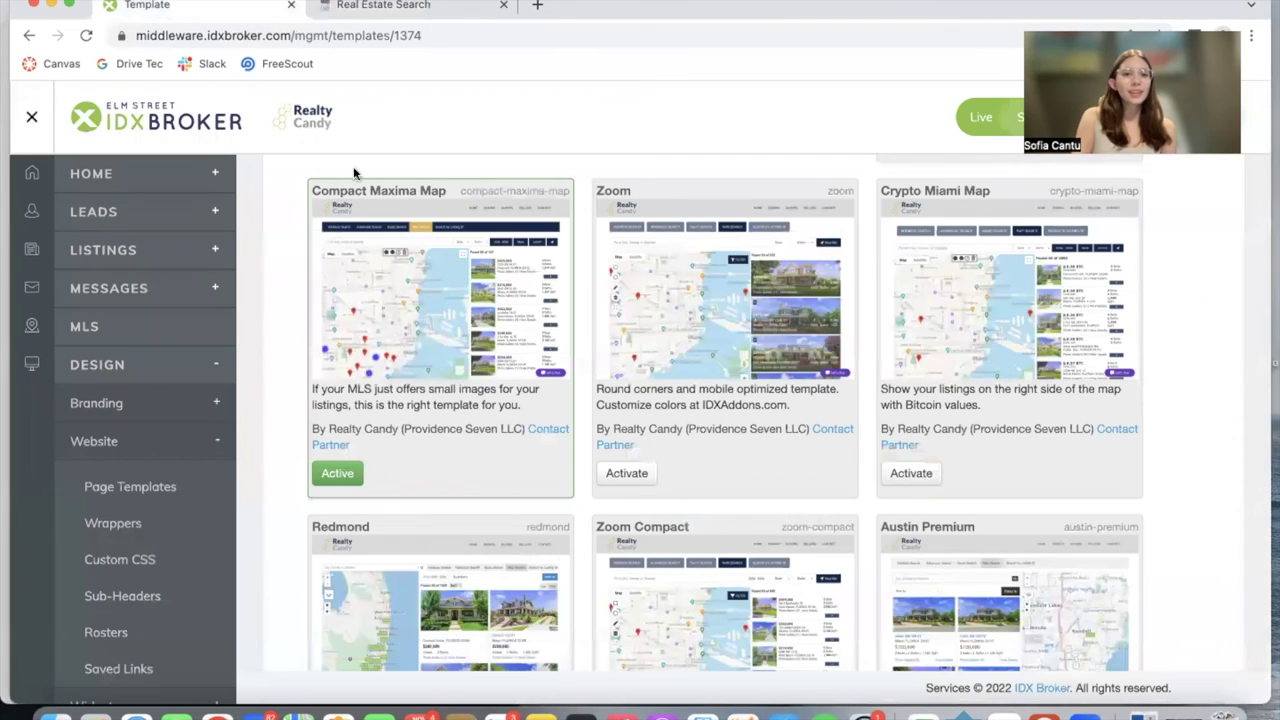
pyautogui.click(391, 9)
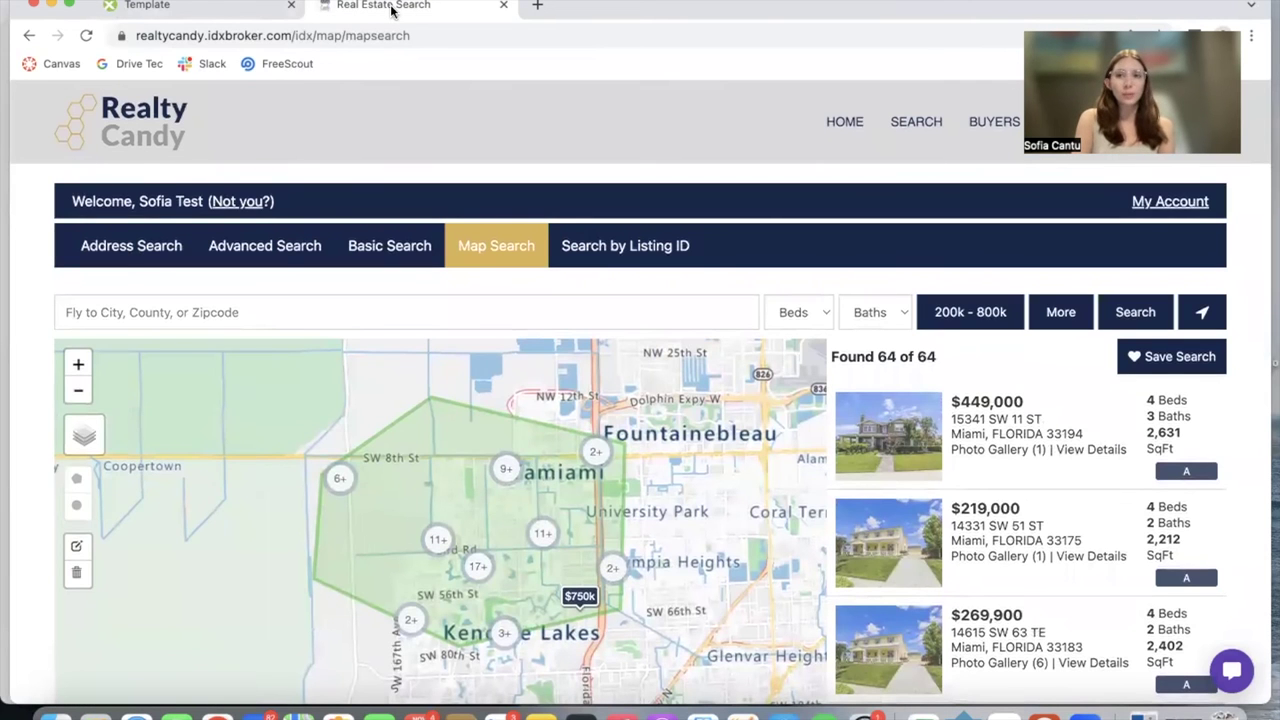
pyautogui.click(234, 8)
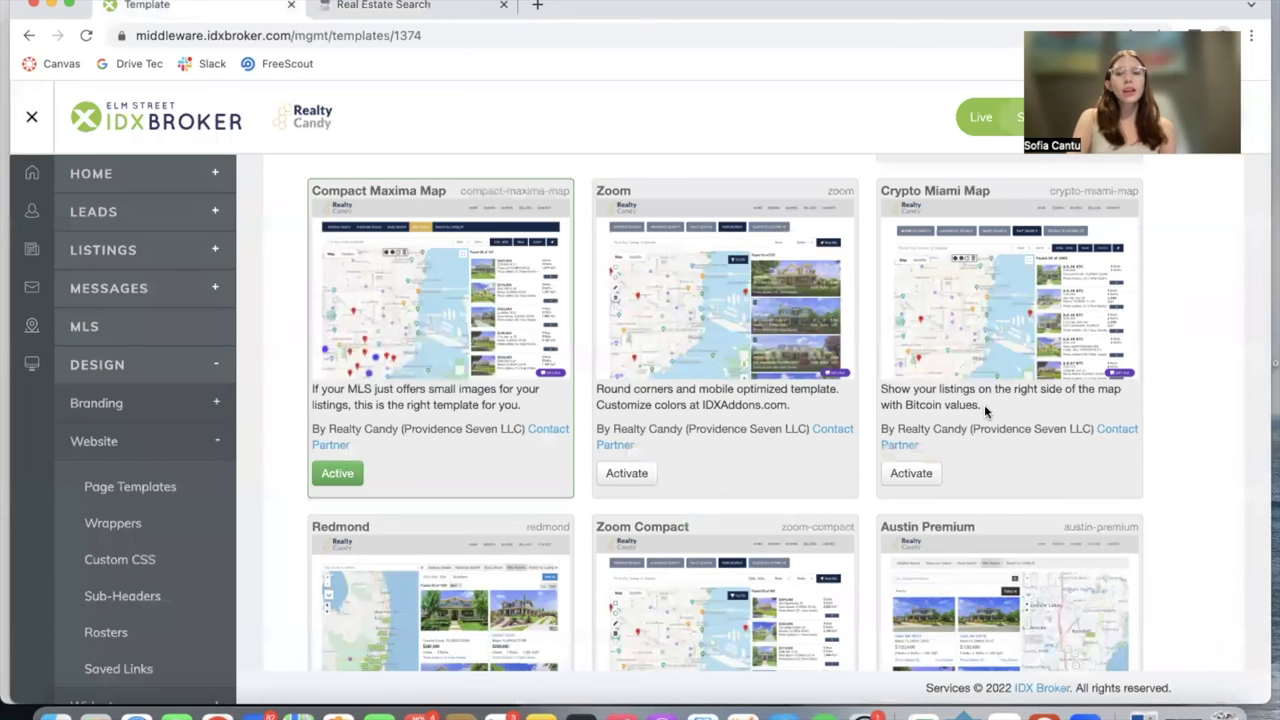
pyautogui.scroll(-5, 984, 404)
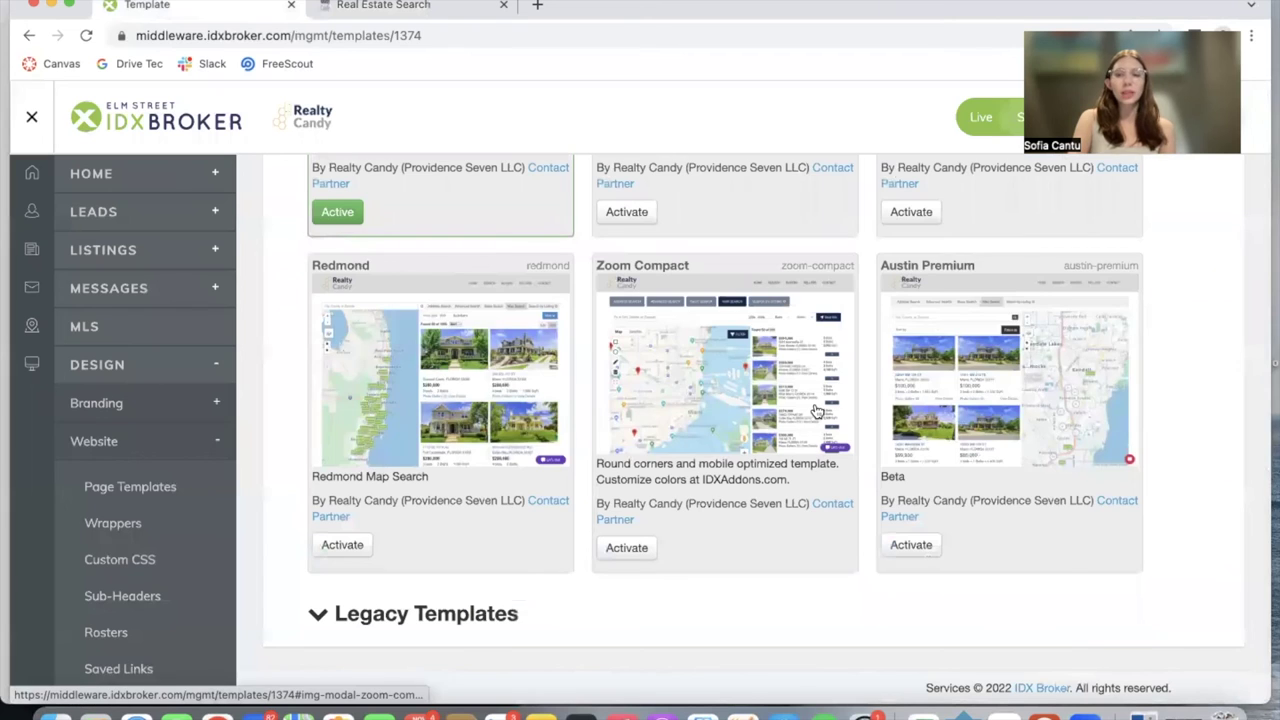
pyautogui.scroll(12, 816, 411)
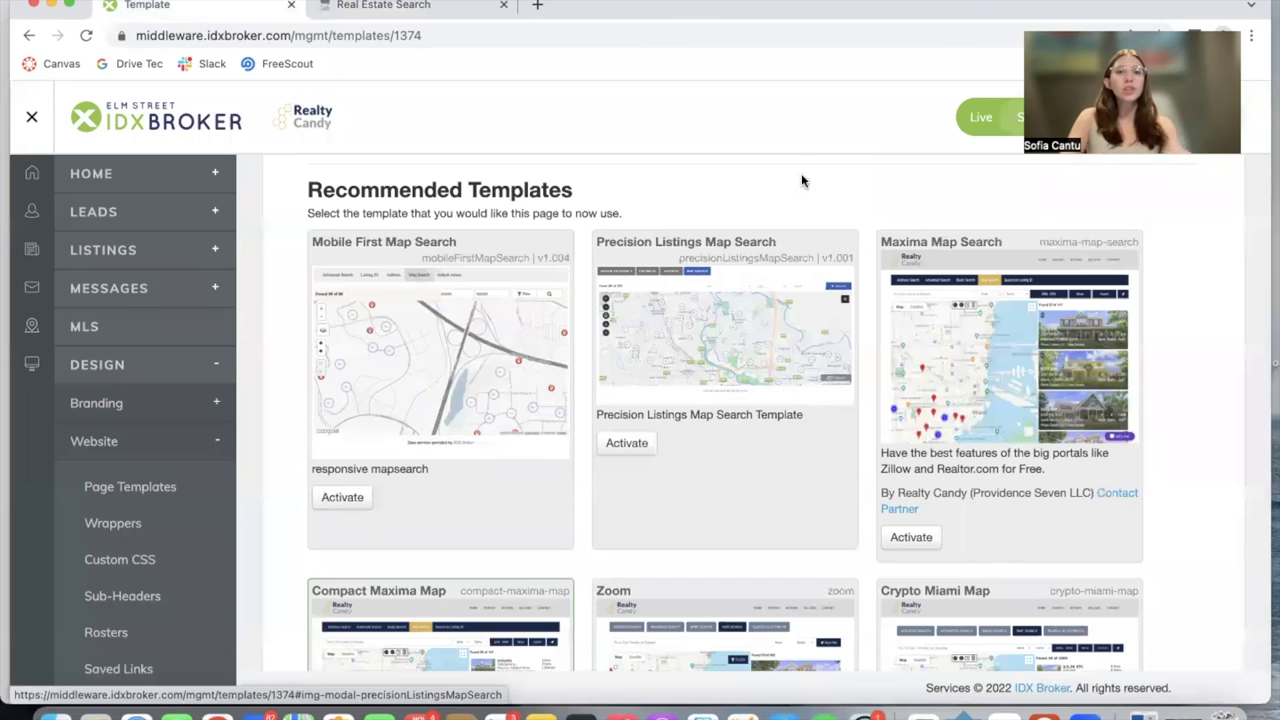
# Step: Load realtycandy.com/free in a new Chrome tab
pyautogui.click(540, 8)
pyautogui.write('realtycandy.com/free')
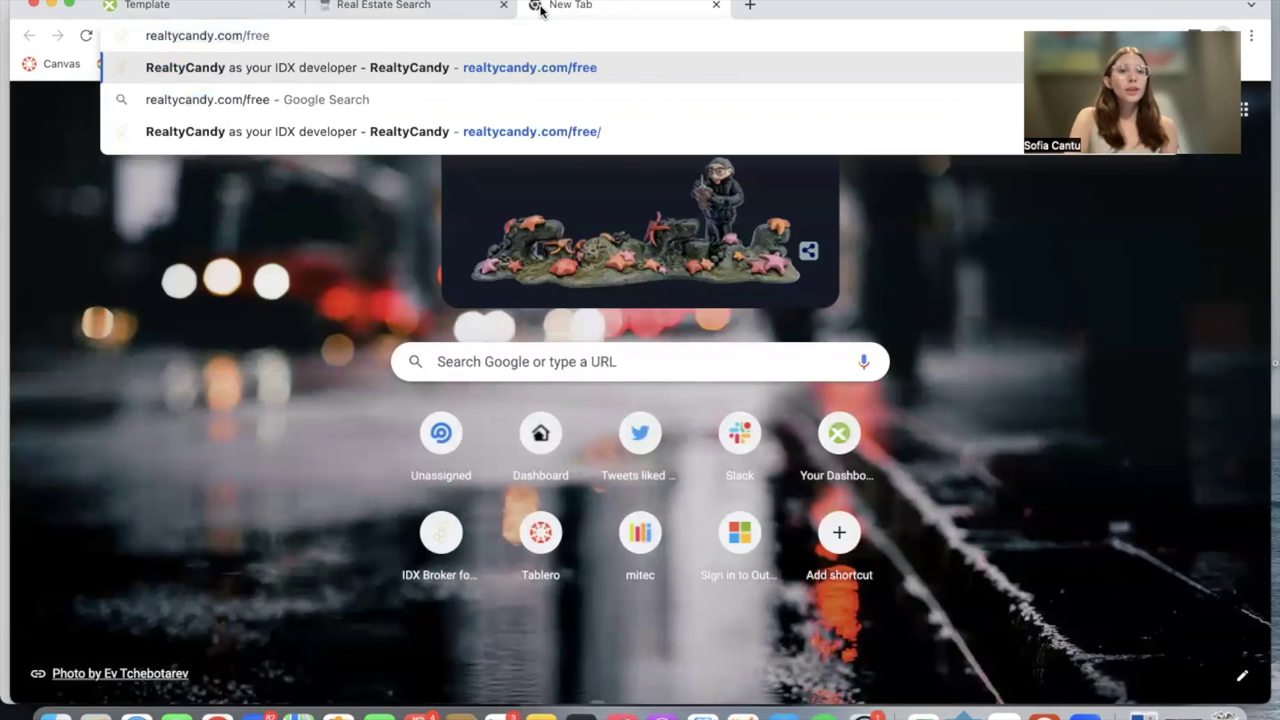
pyautogui.press('Return')
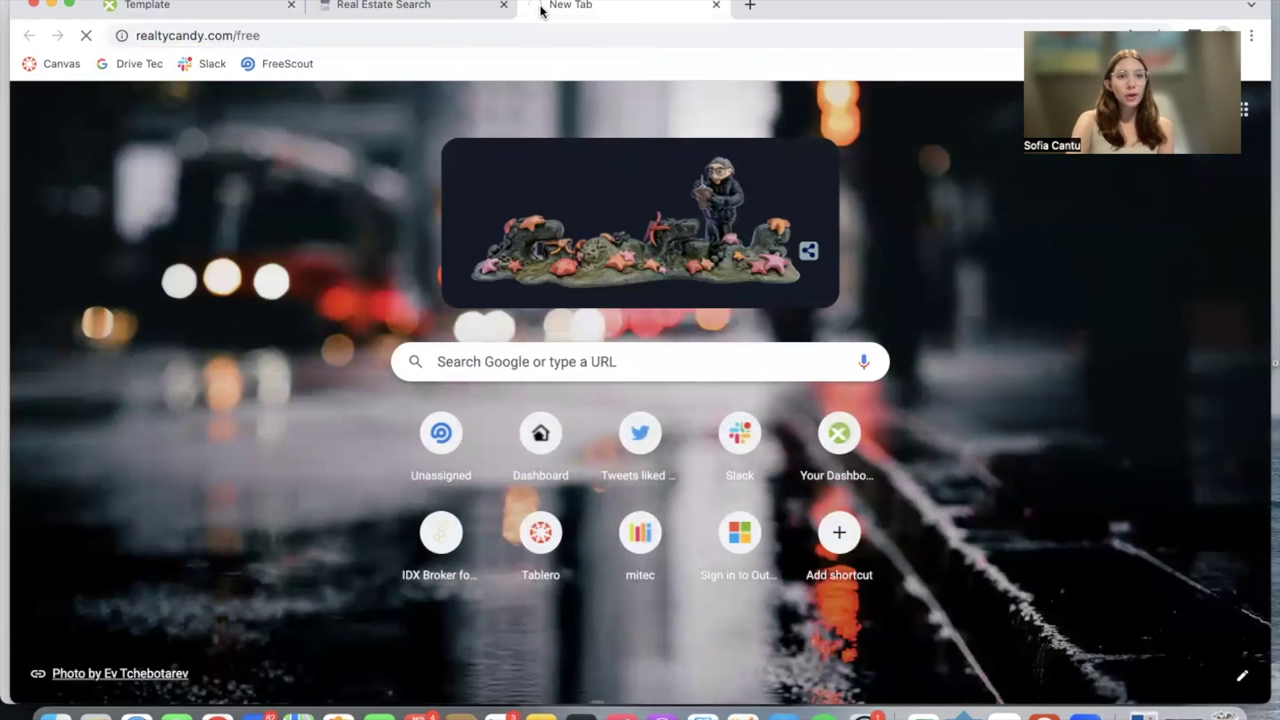